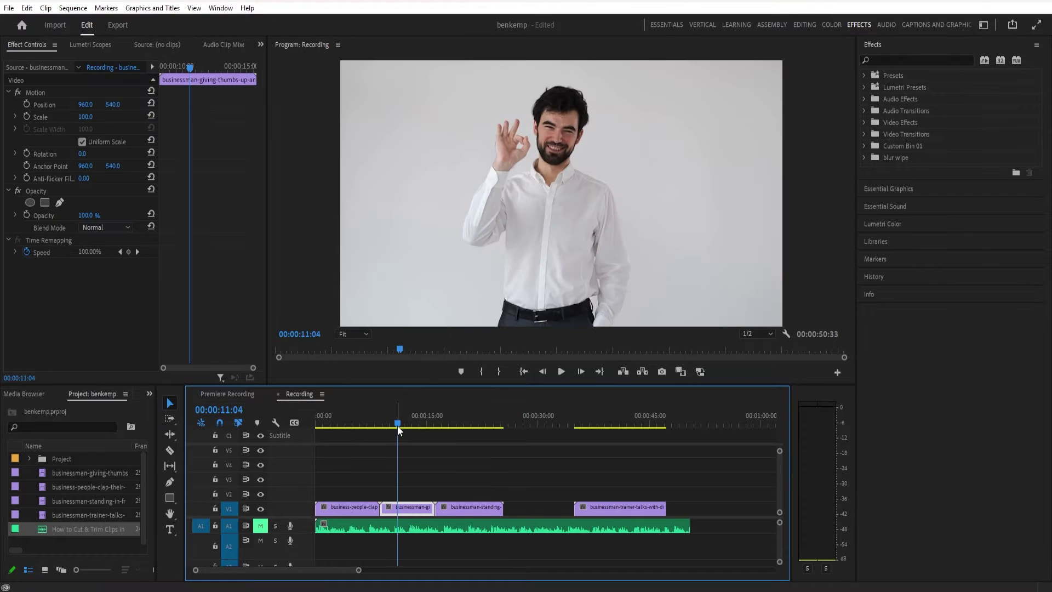
Step: Park the playhead inside the thumbs-up clip and split it there with the Razor tool
left_click_drag(397, 425, 443, 439)
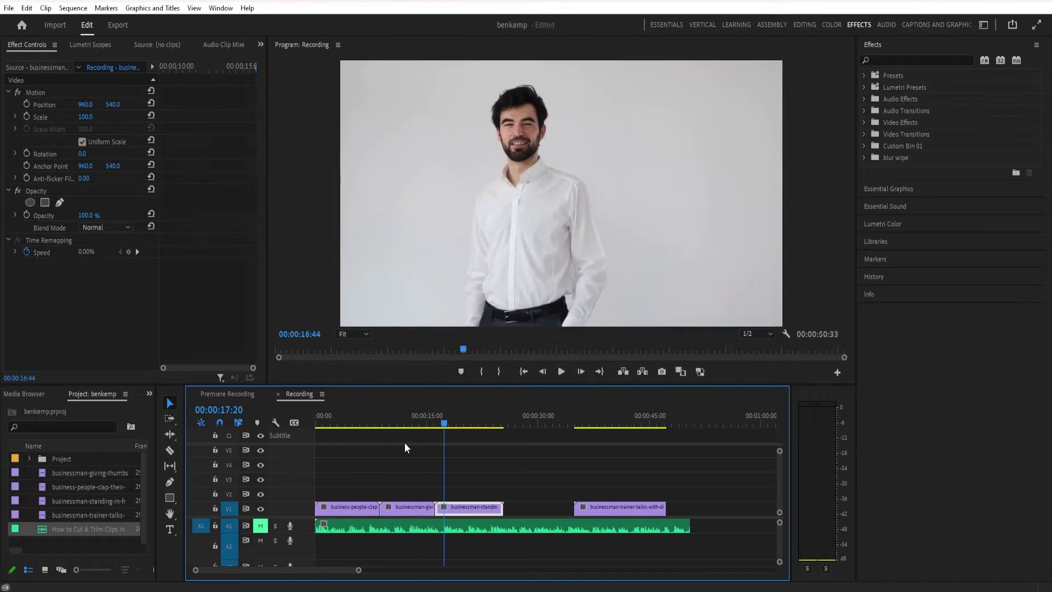
left_click(399, 448)
left_click(170, 451)
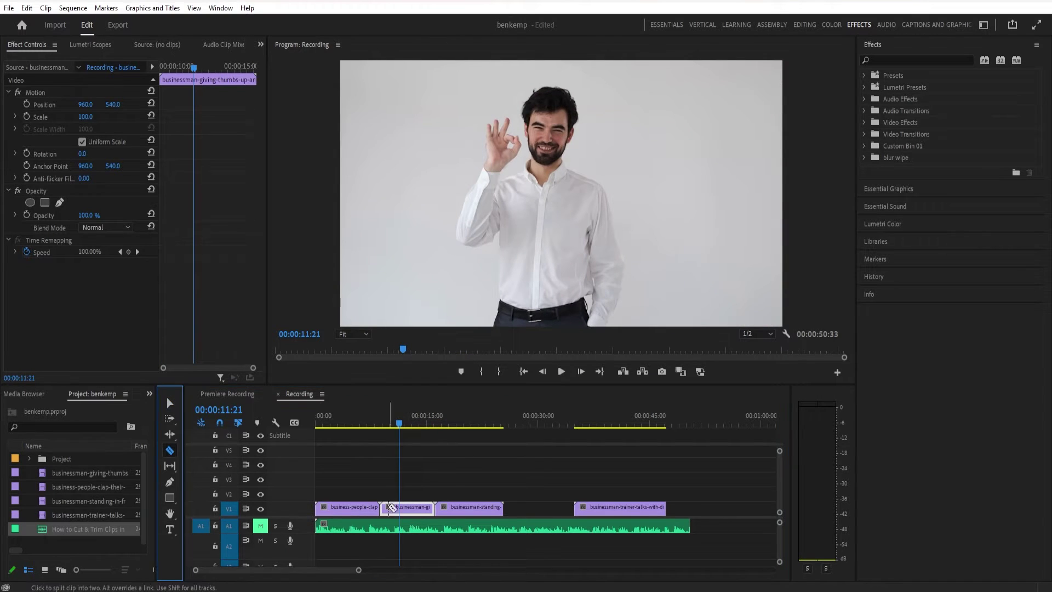
left_click(410, 508)
Step: Cut the opening clapping clips into shorter pieces, then select two of the new pieces
left_click(399, 508)
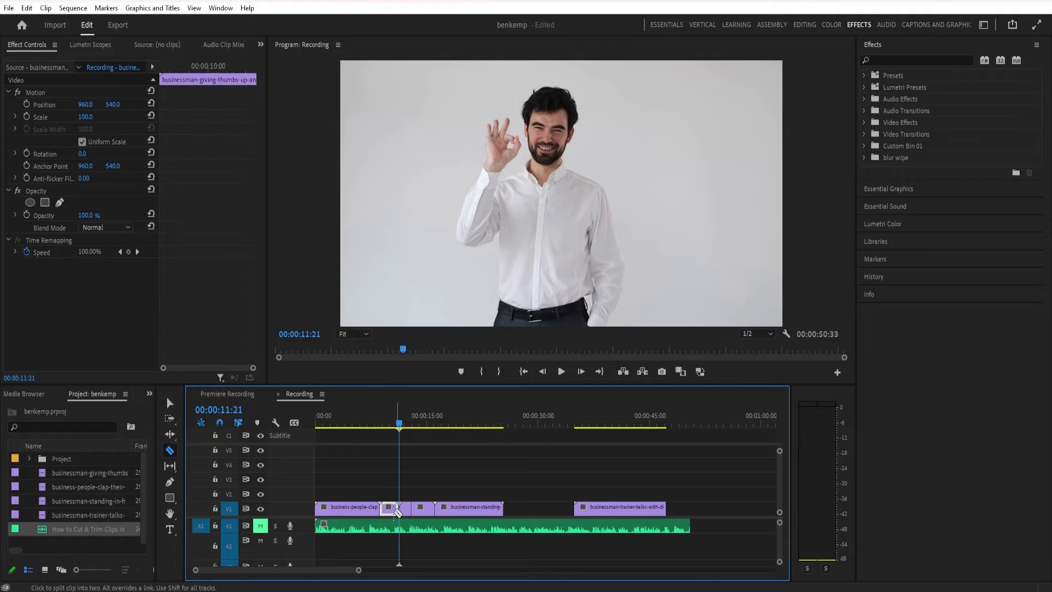
left_click(355, 509)
left_click(335, 508)
key("c")
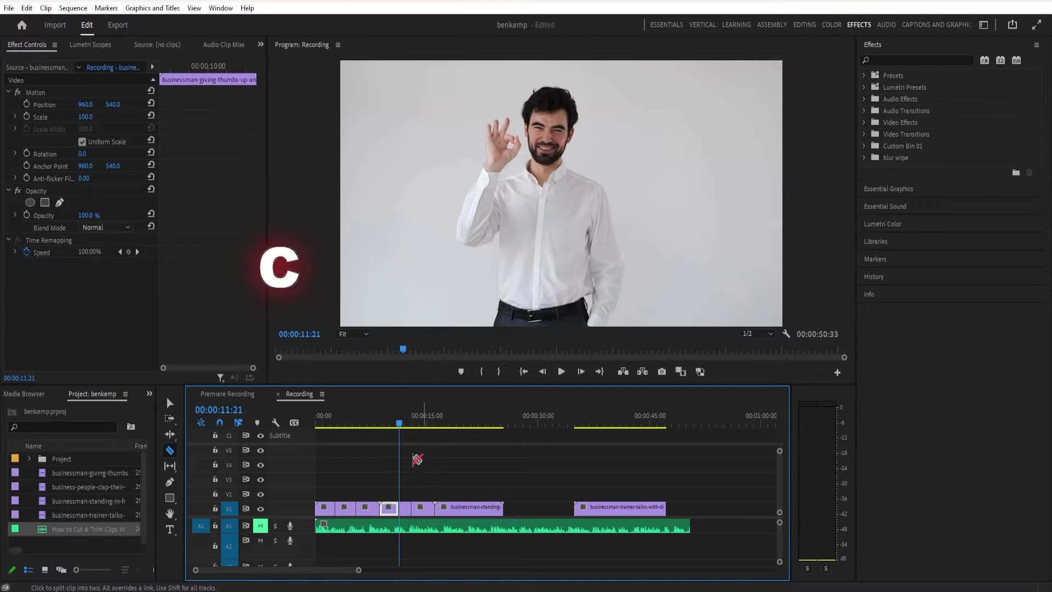
key("v")
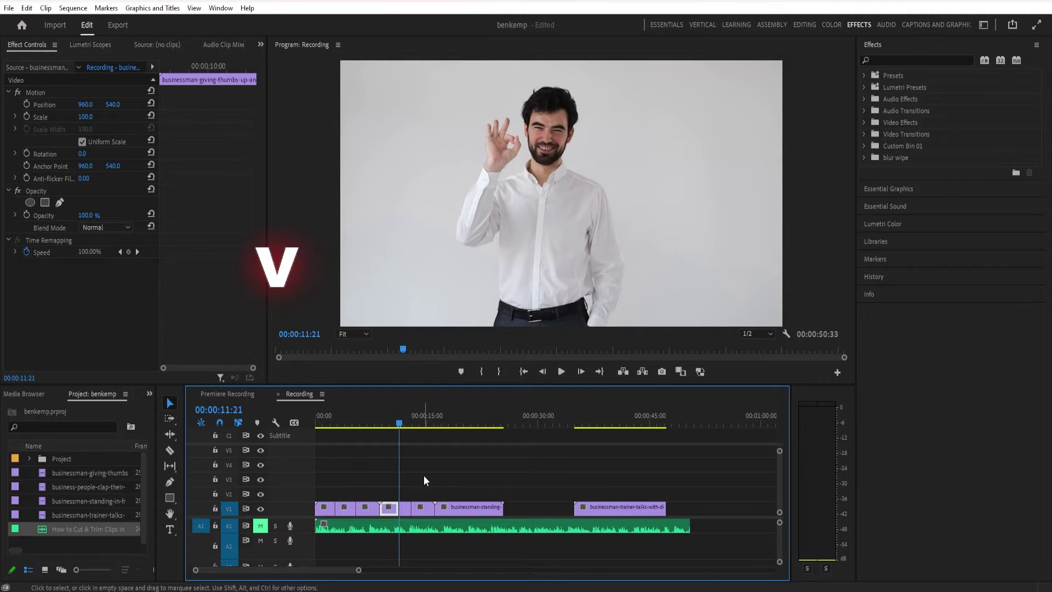
left_click(403, 508)
left_click(367, 508)
Step: Review the cut pieces, mark an in/out range around the standing clip, then clear it
left_click_drag(392, 426, 476, 466)
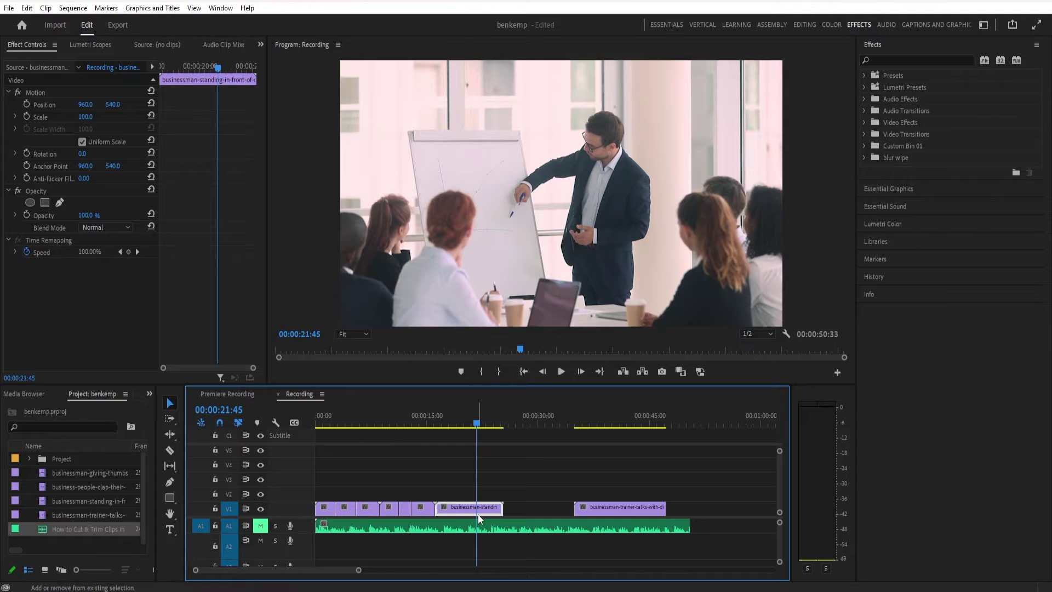
key("shift")
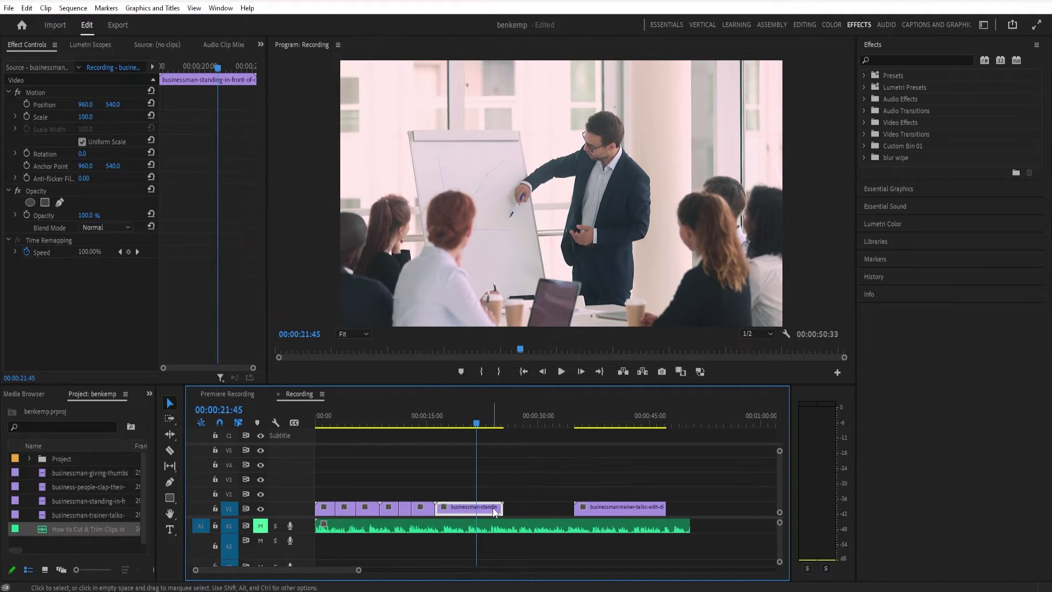
key("x")
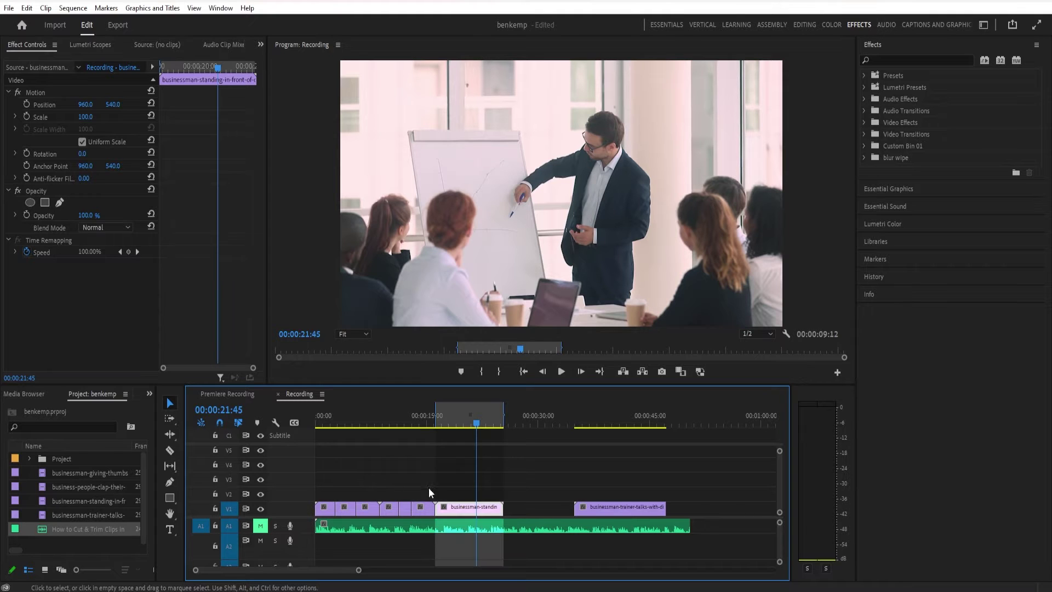
left_click(510, 497)
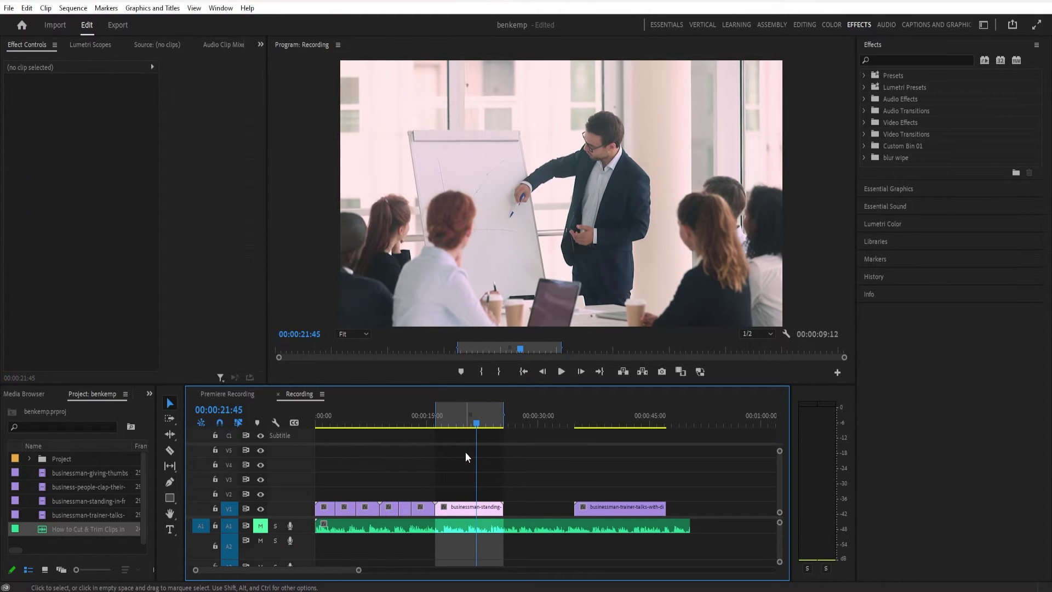
key("ctrl+shift+x")
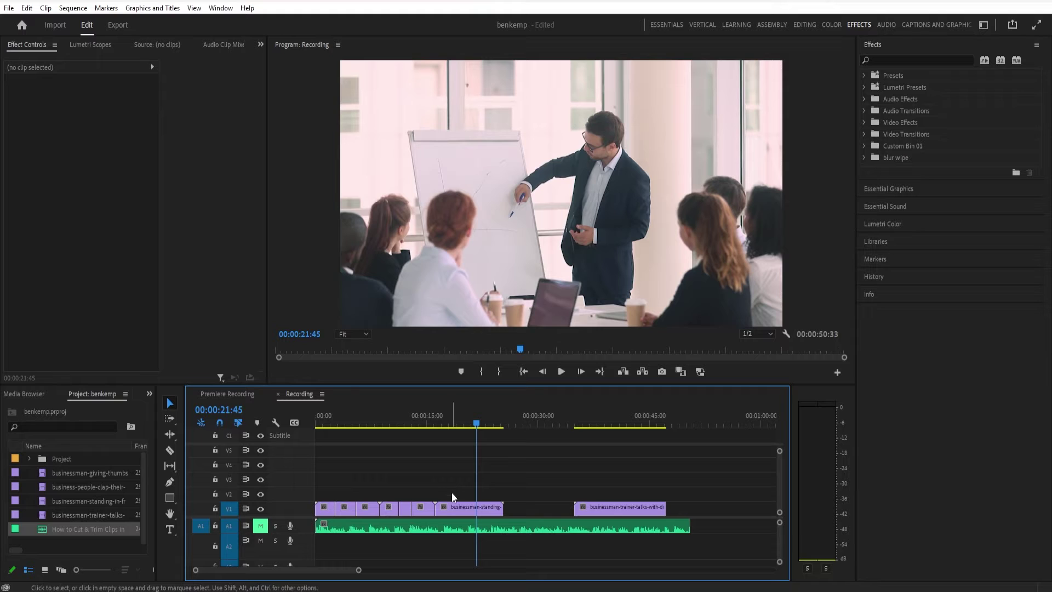
Step: Split the standing clip and its A1 audio at 00:00:21:45 and at an earlier point
key("c")
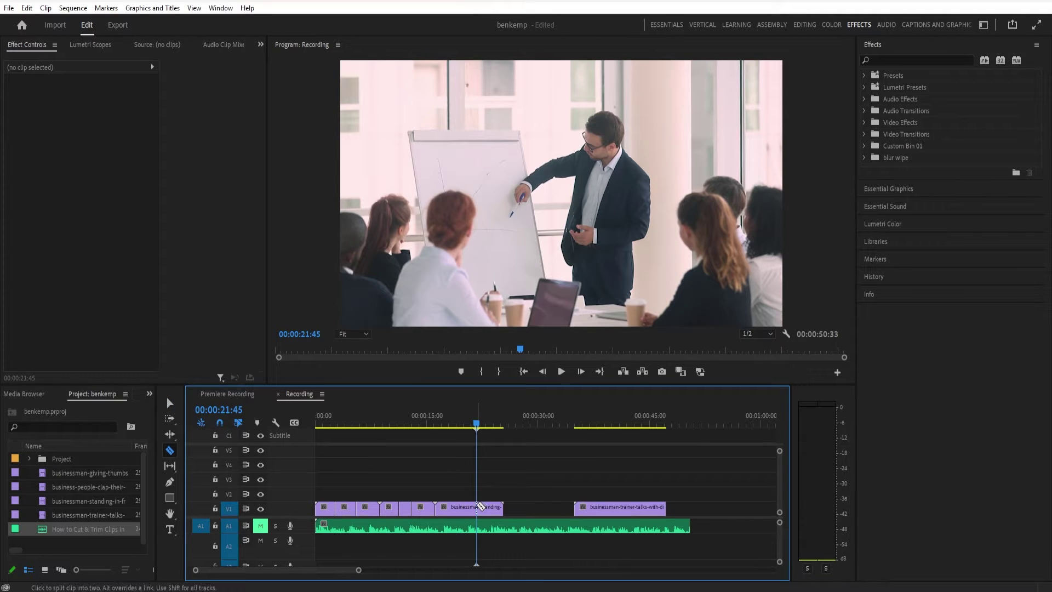
left_click(478, 507, "shift")
key("v")
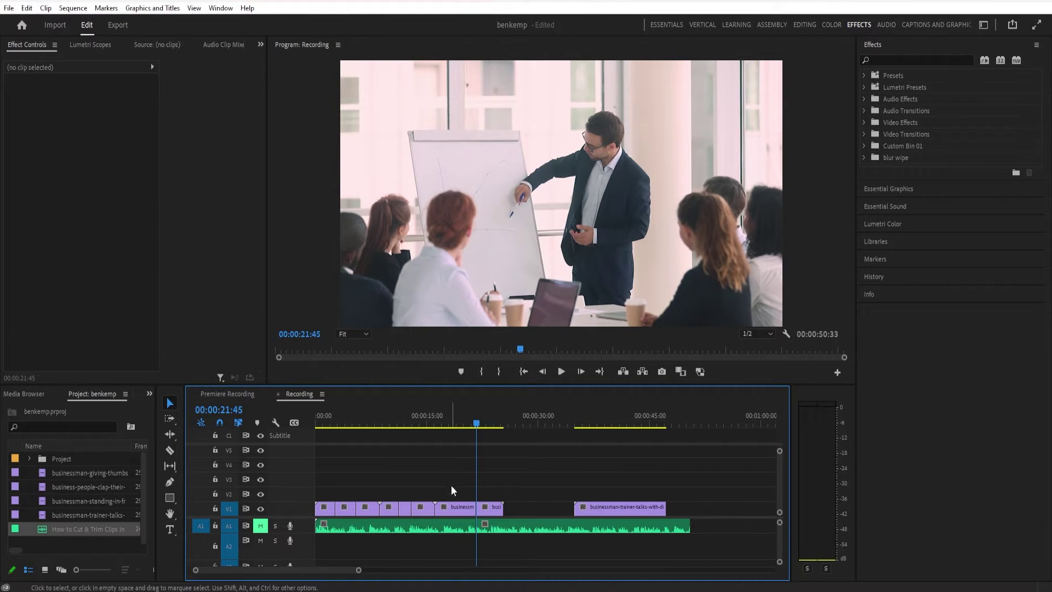
key("c")
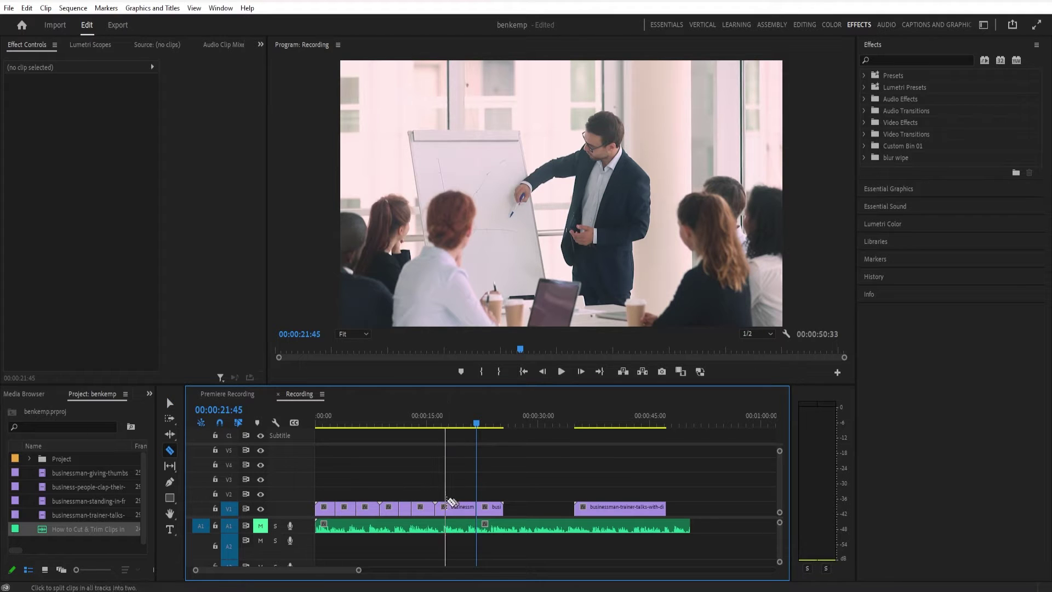
left_click(448, 509, "shift")
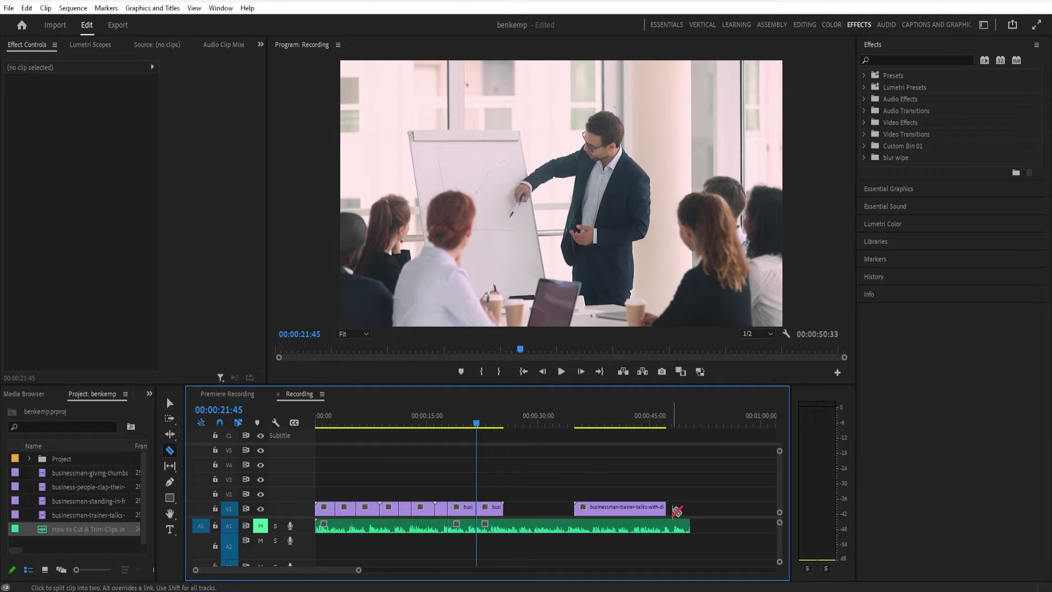
key("v")
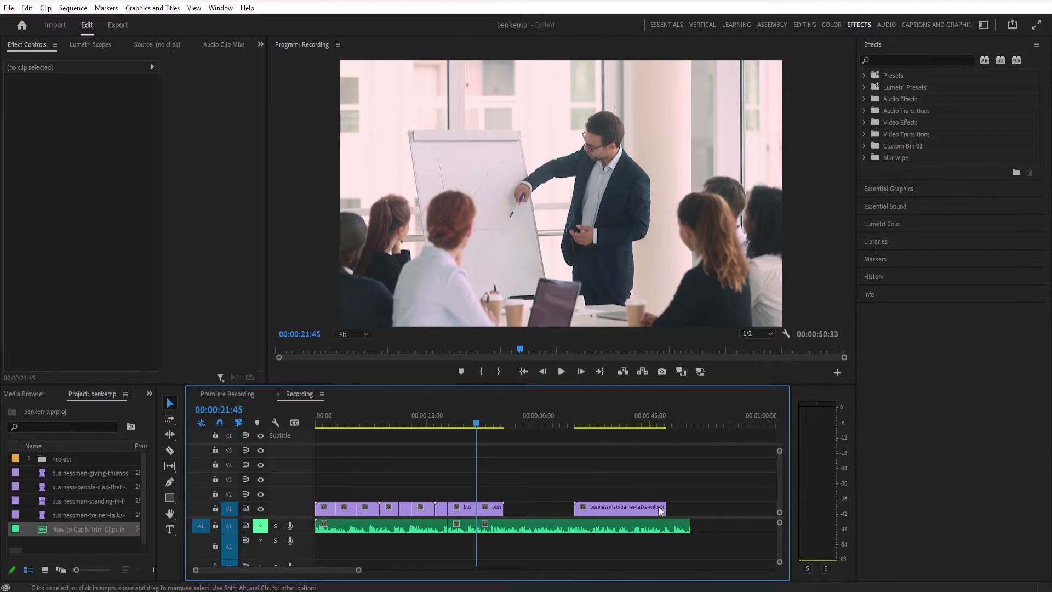
Step: Drag the trainer clip's edges to start it earlier and extend its end further
mouse_move(664, 506)
left_mouse_down()
mouse_move(700, 505)
mouse_move(672, 504)
left_mouse_up()
left_click_drag(566, 506, 534, 506)
left_click(537, 426)
left_click_drag(537, 426, 557, 442)
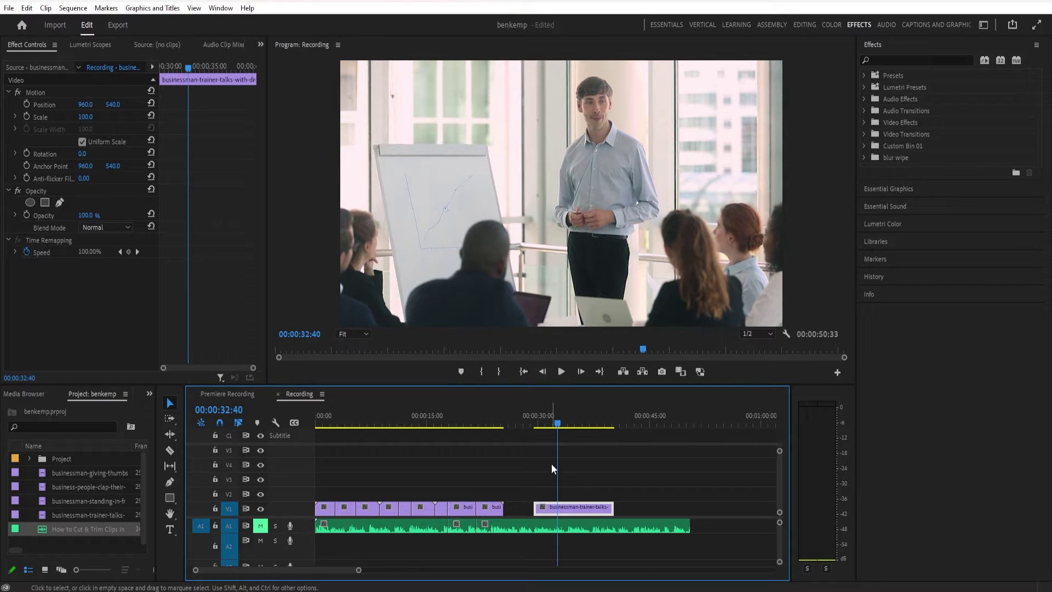
key("space")
key("space")
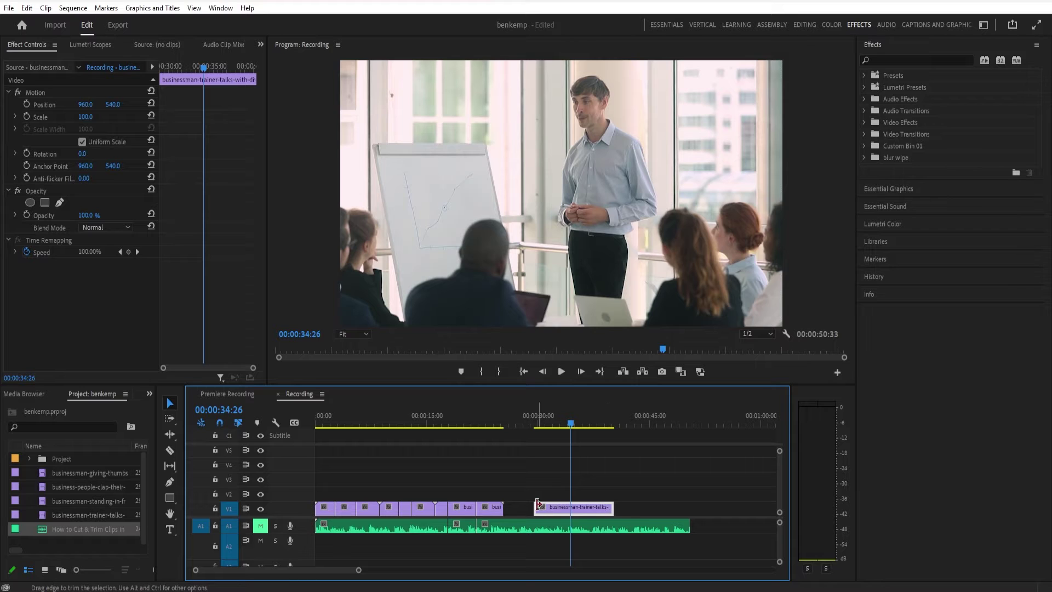
left_click_drag(535, 507, 511, 507)
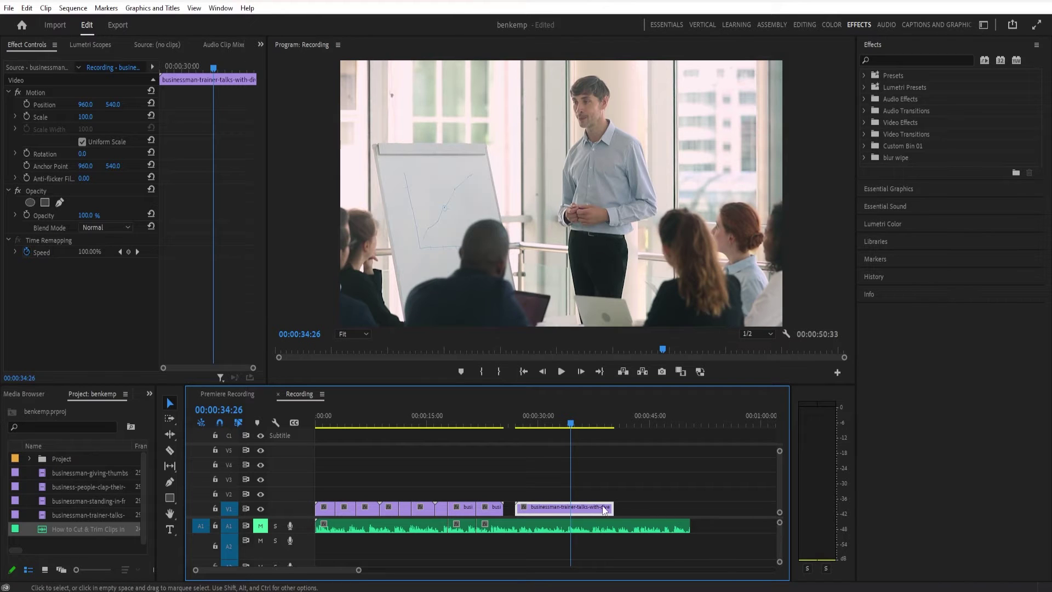
left_click_drag(611, 507, 663, 506)
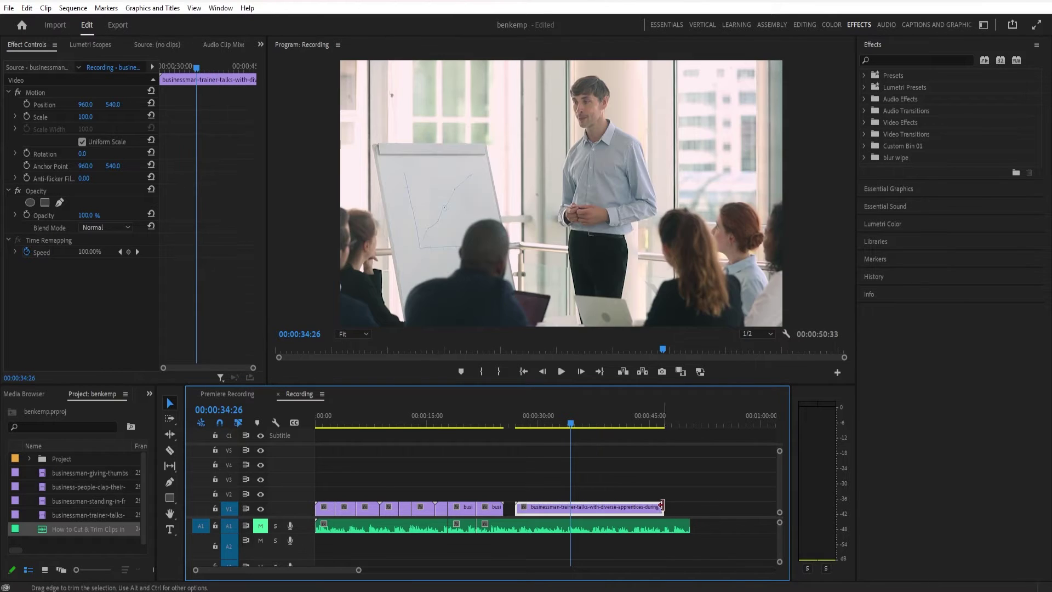
Step: Shorten the trainer clip's end to about 00:00:41, then reselect it with the playhead at 00:00:32:40
left_click(517, 508)
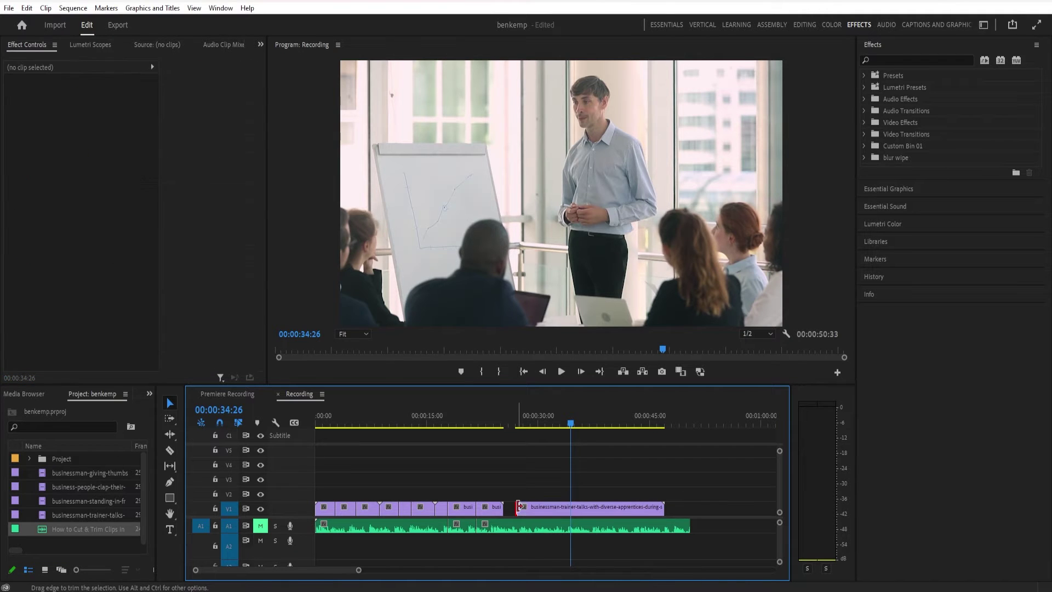
left_click(661, 505)
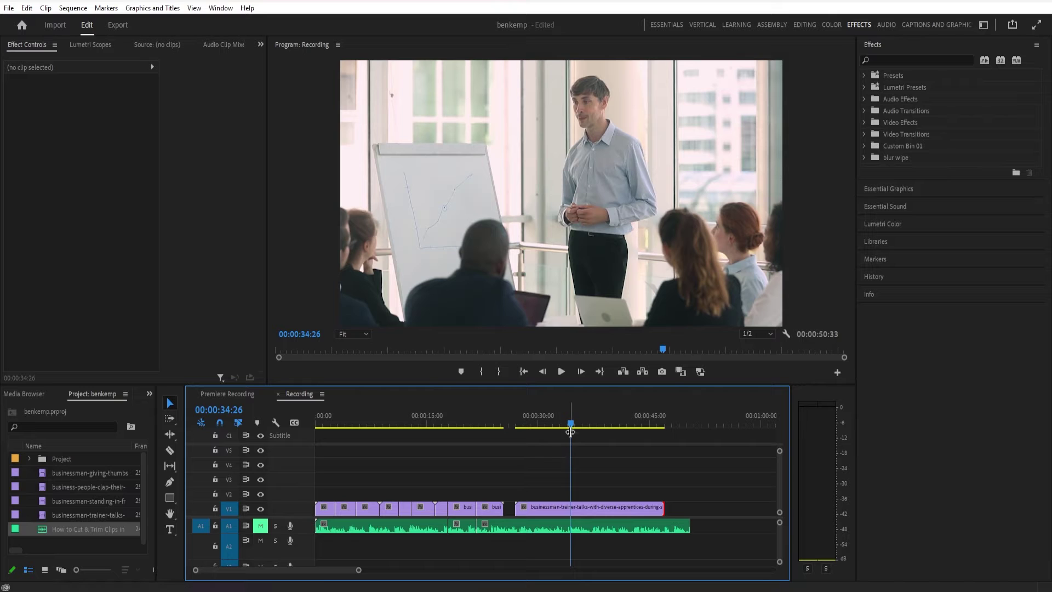
left_click_drag(571, 428, 626, 472)
left_click_drag(663, 506, 634, 507)
left_click(665, 492)
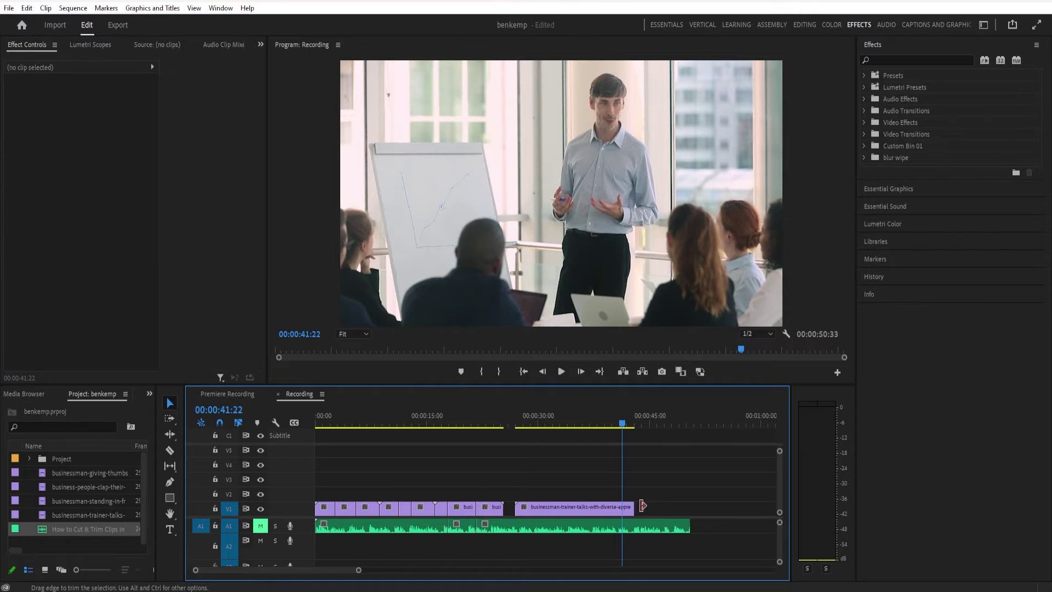
left_click(590, 509)
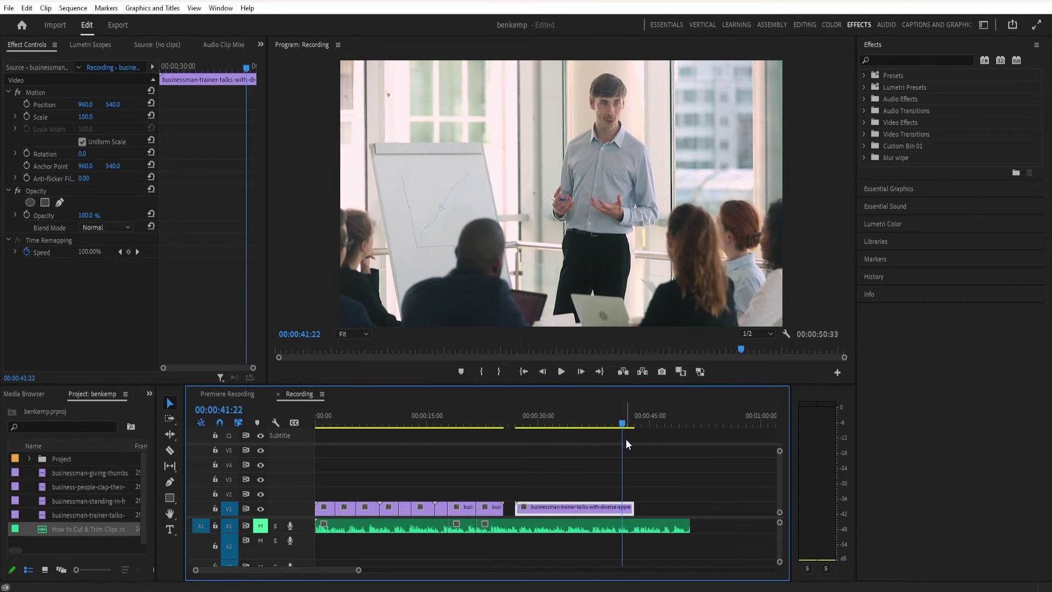
left_click_drag(626, 431, 561, 438)
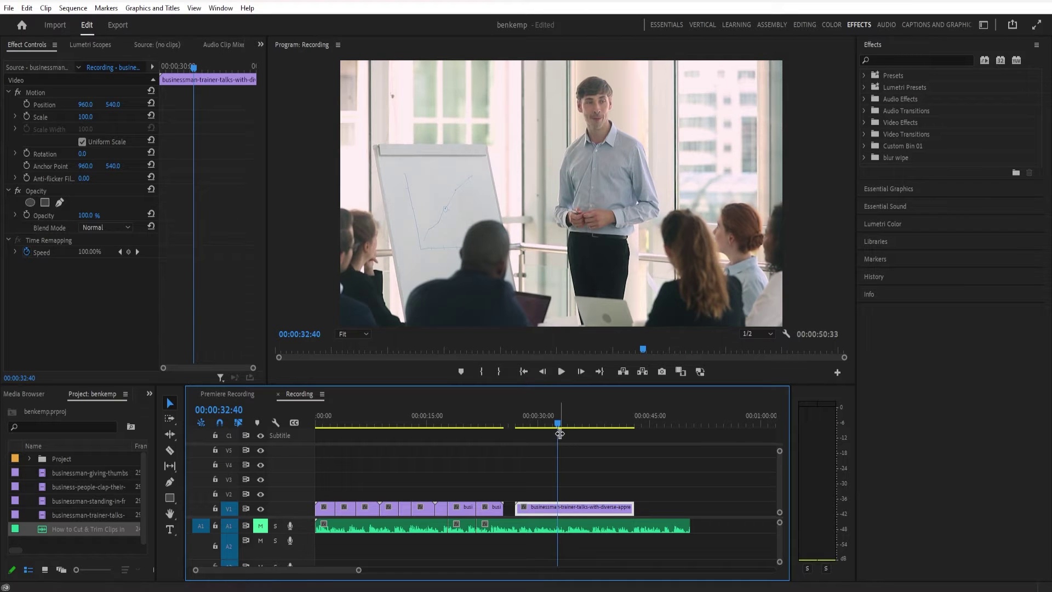
Step: Move the trainer clip left to close the gap, trim a clip's start later, and park the playhead at 00:00:28:10
mouse_move(560, 425)
left_mouse_down()
mouse_move(579, 430)
mouse_move(548, 438)
left_mouse_up()
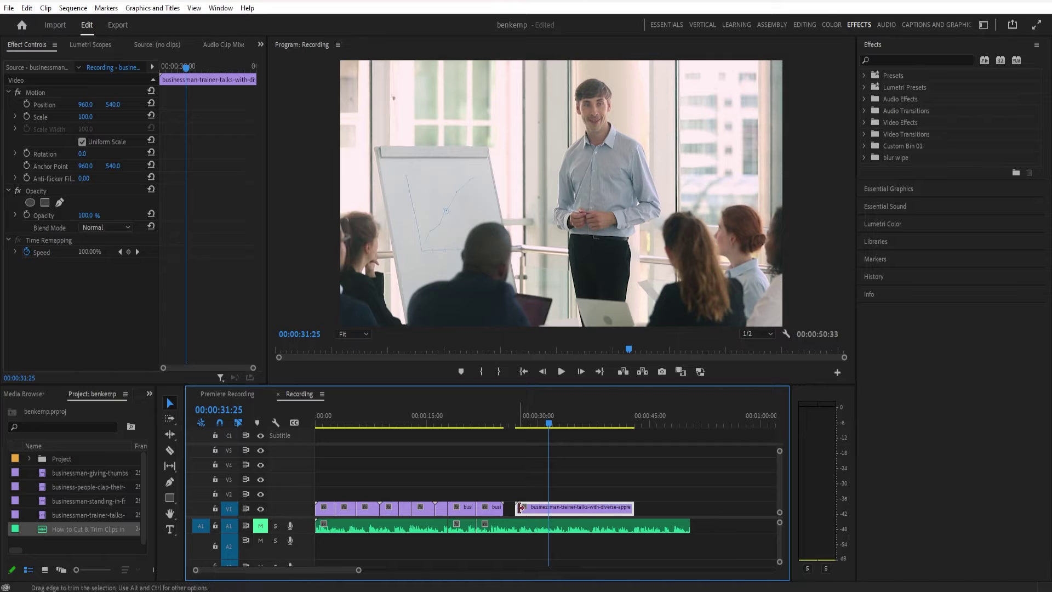
left_click_drag(525, 511, 560, 511)
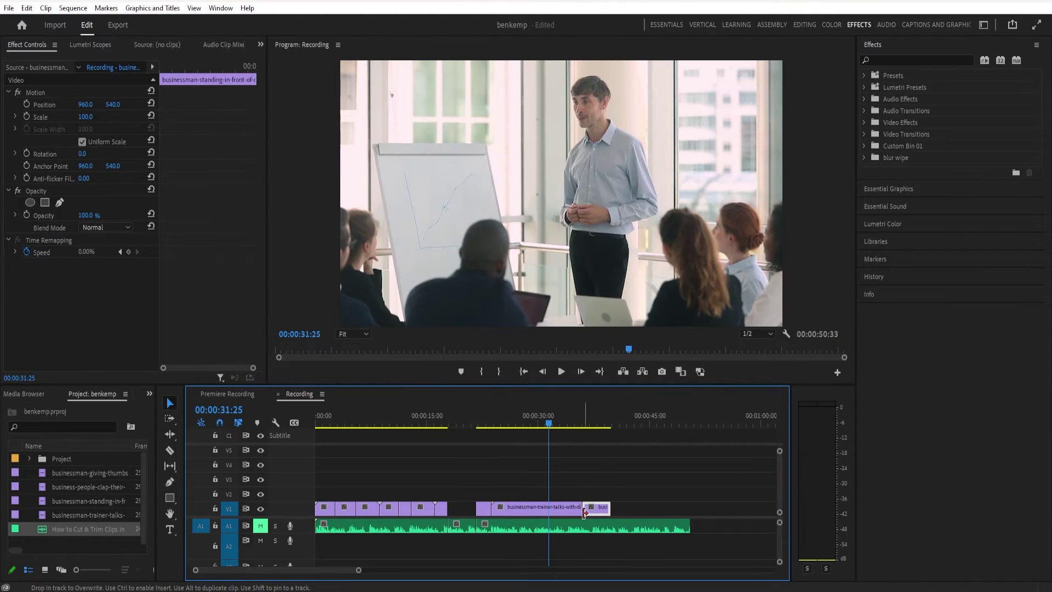
left_click(560, 511)
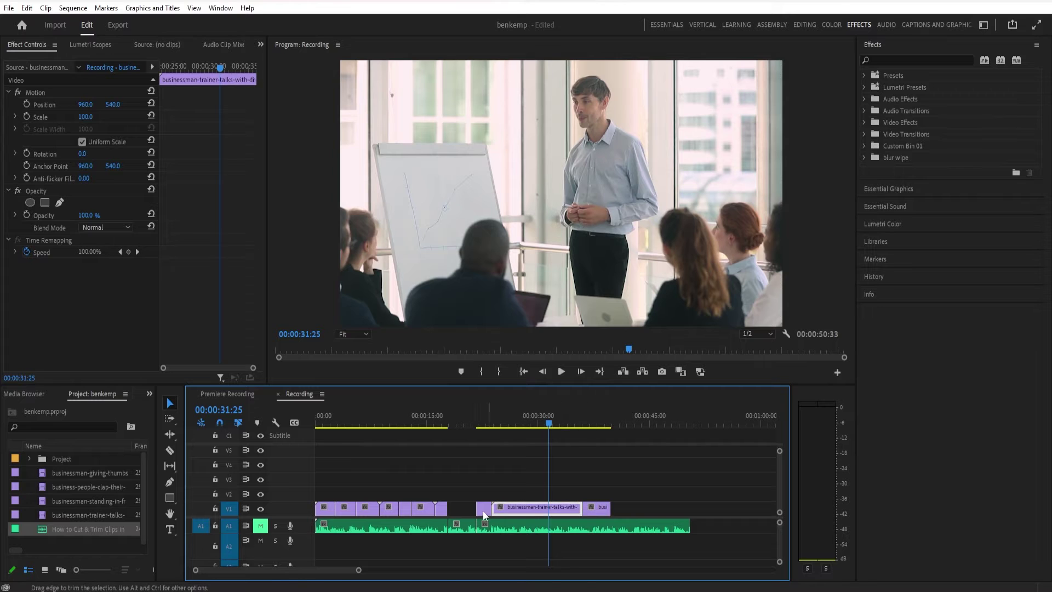
left_click_drag(486, 510, 499, 512)
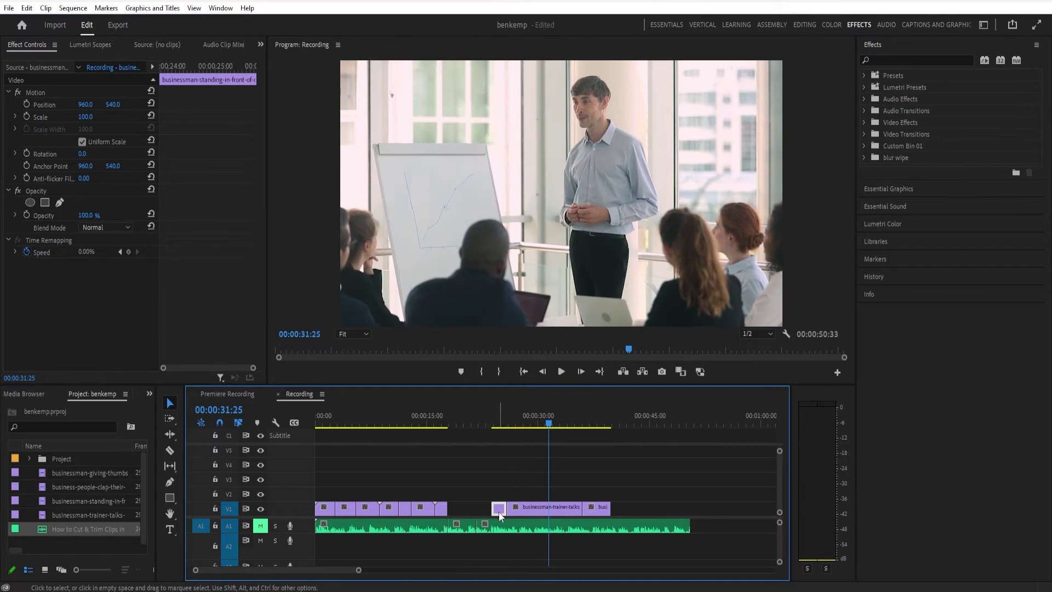
left_click_drag(497, 430, 515, 443)
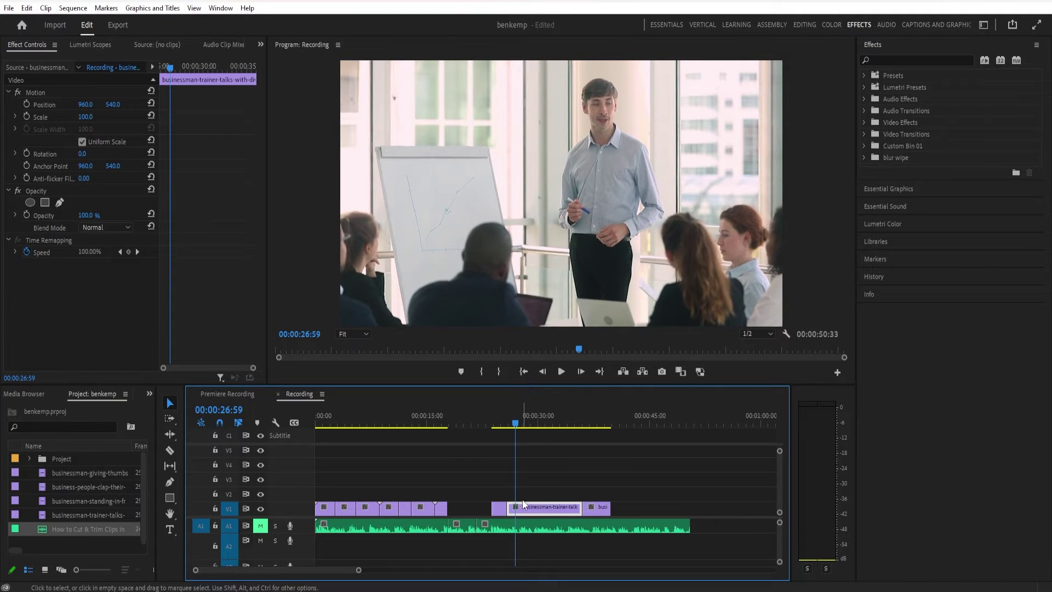
mouse_move(519, 425)
left_mouse_down()
mouse_move(537, 432)
mouse_move(526, 435)
left_mouse_up()
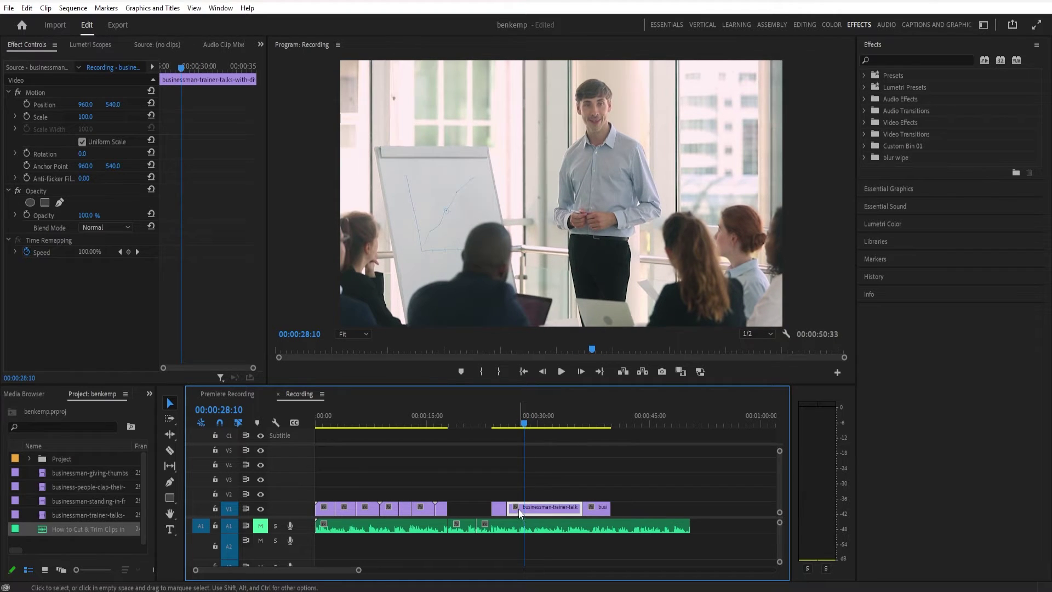
Step: Split the trainer clip at 00:00:27:35, move the piece to V2, delete the gap, then undo
left_click(520, 423)
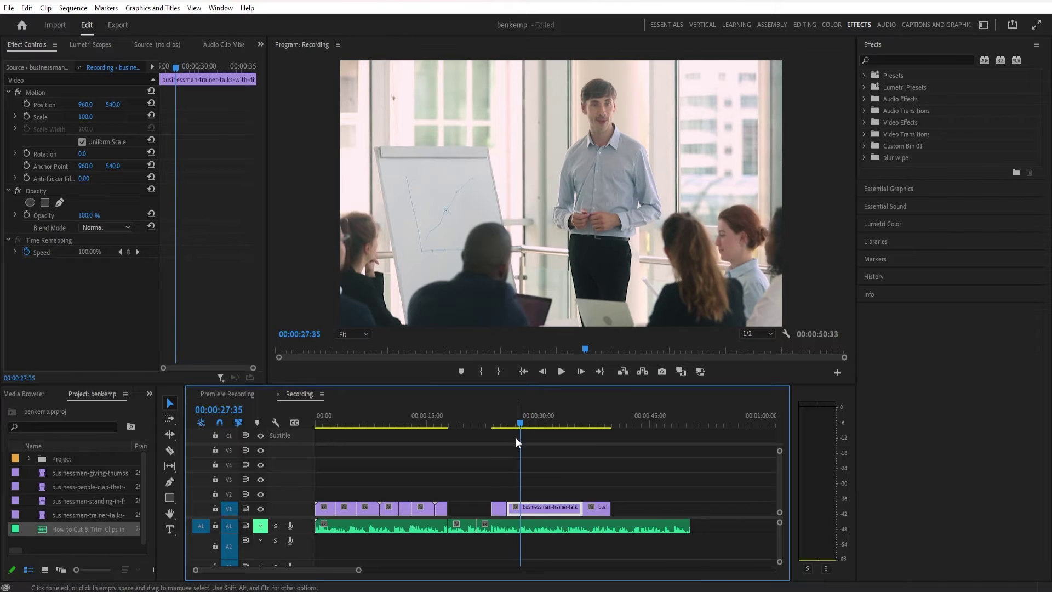
key("c")
left_click(521, 508)
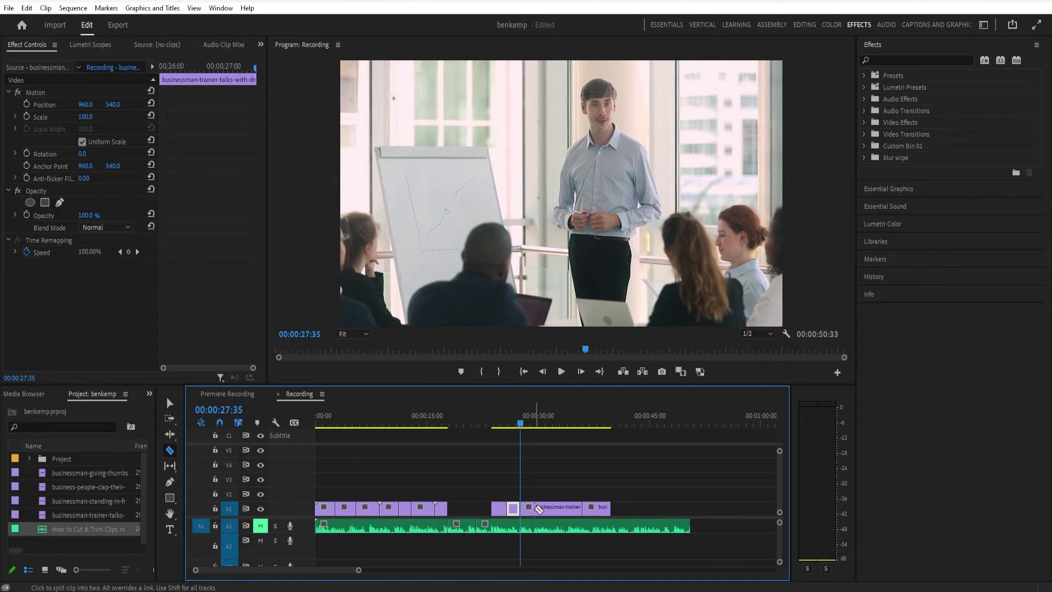
key("v")
left_click_drag(512, 508, 500, 495)
left_click(513, 508)
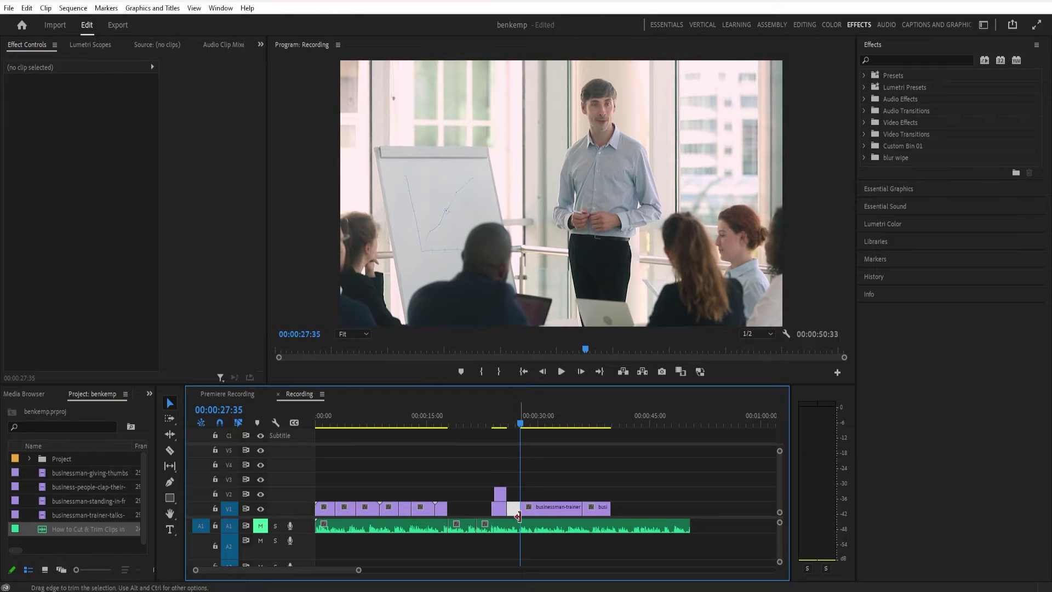
key("Delete")
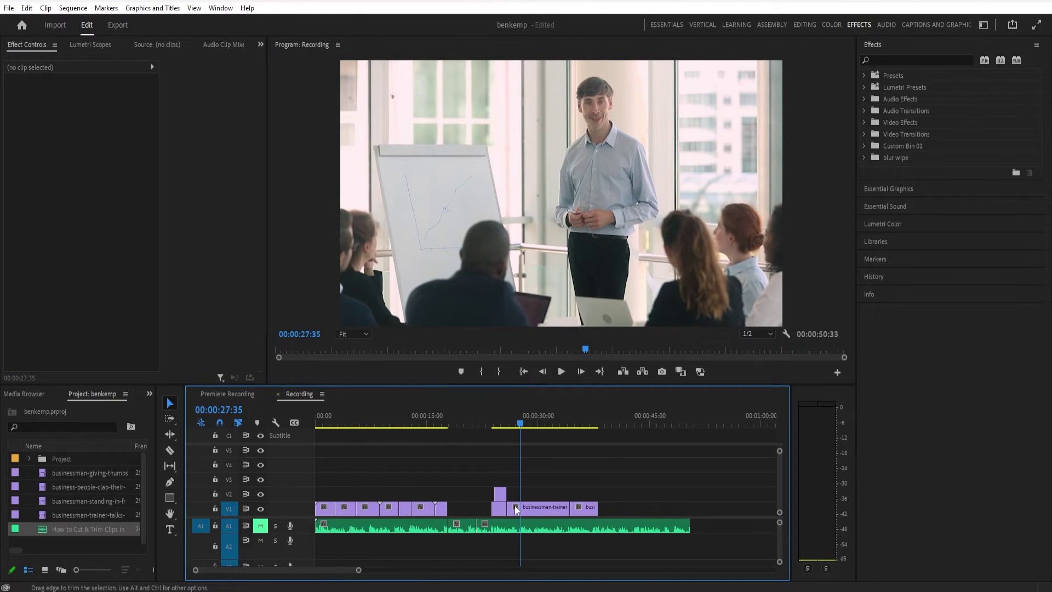
left_click_drag(501, 498, 477, 508)
key("ctrl+z")
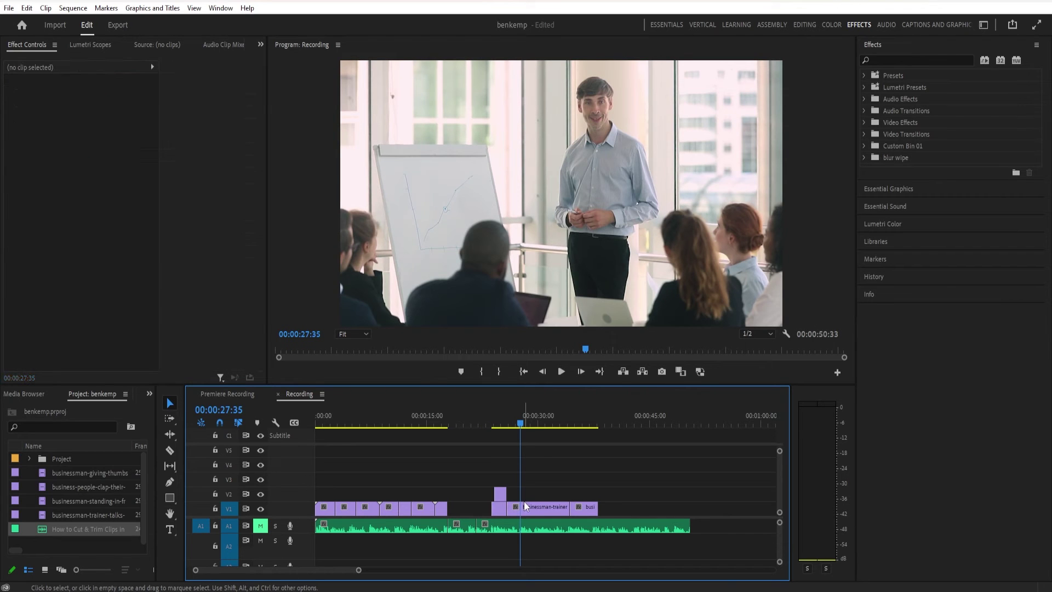
key("ctrl+z")
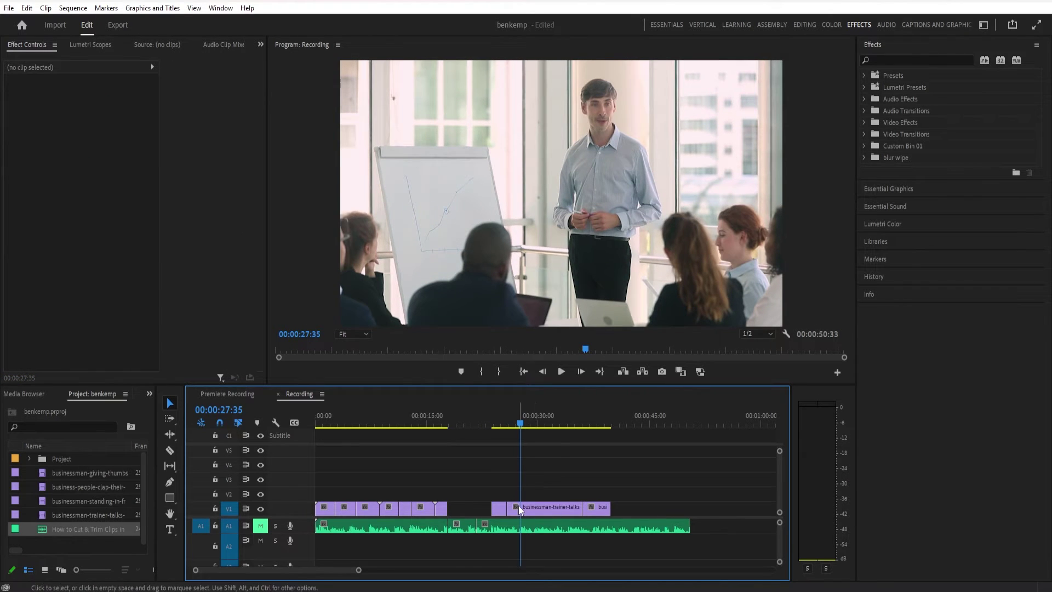
Step: Ripple-trim the trainer clip to the playhead at 00:00:27:39 with Q, play it back, and undo
mouse_move(511, 432)
left_mouse_down()
mouse_move(499, 431)
mouse_move(525, 433)
left_mouse_up()
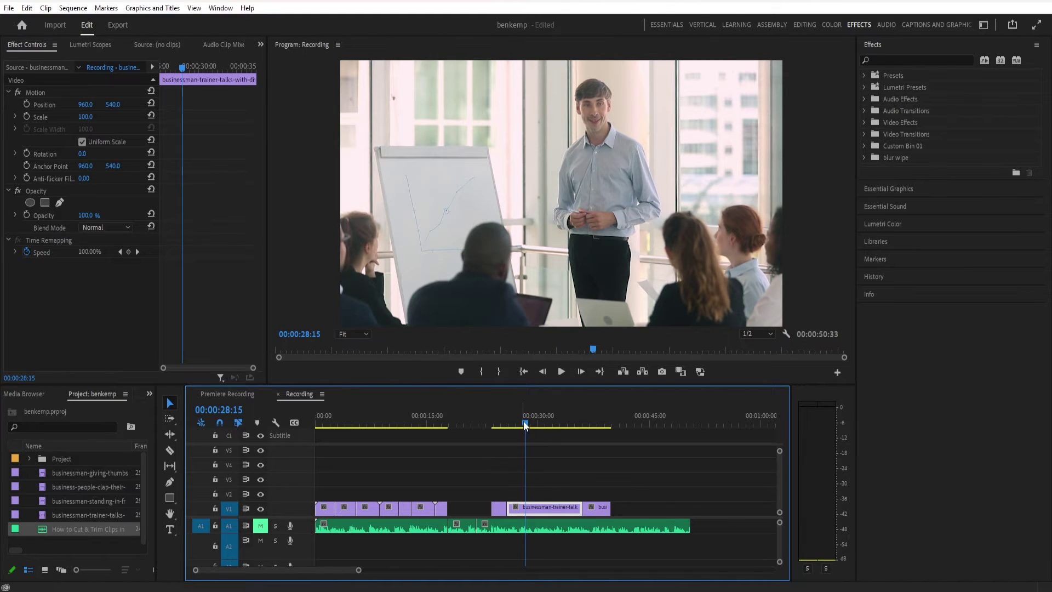
left_click_drag(518, 426, 521, 435)
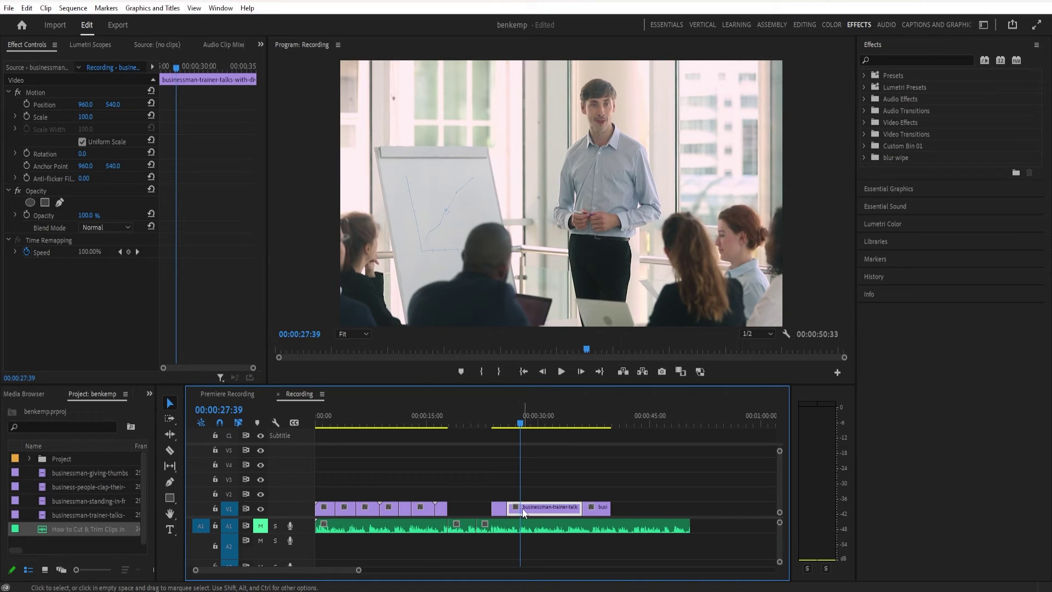
key("q")
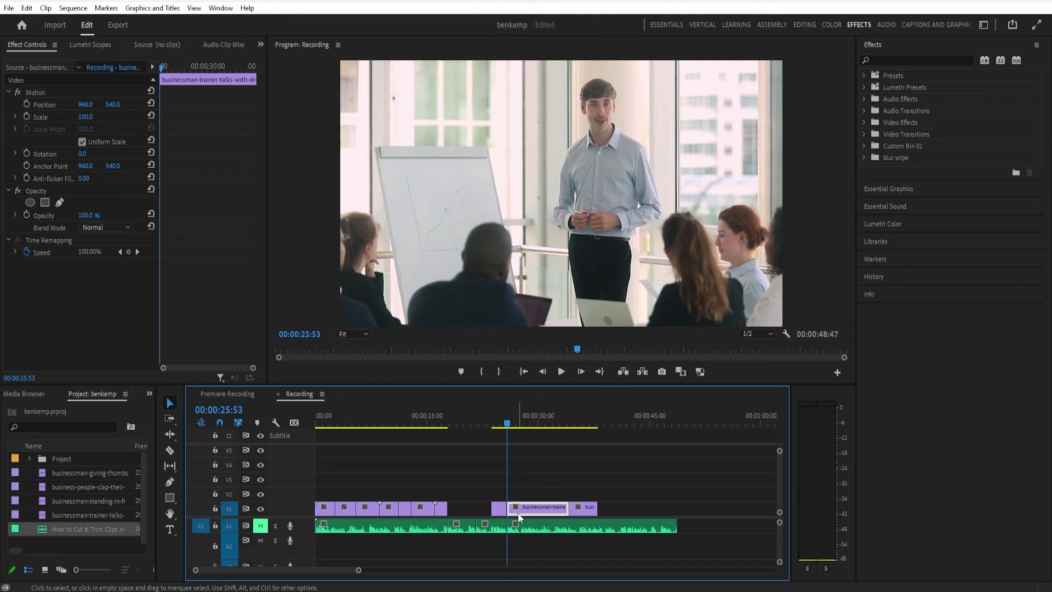
key("space")
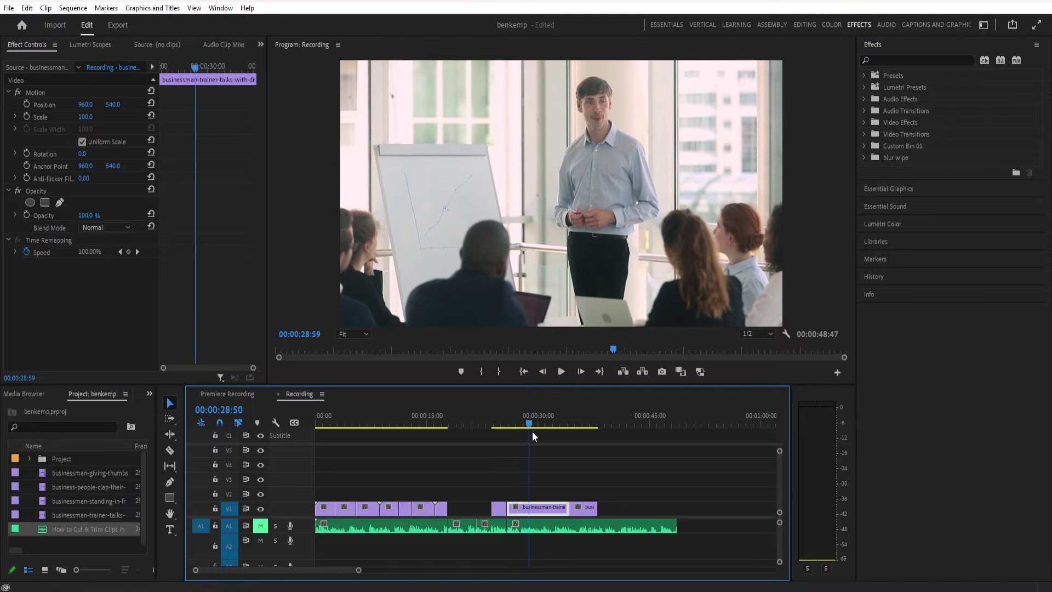
key("ctrl+z")
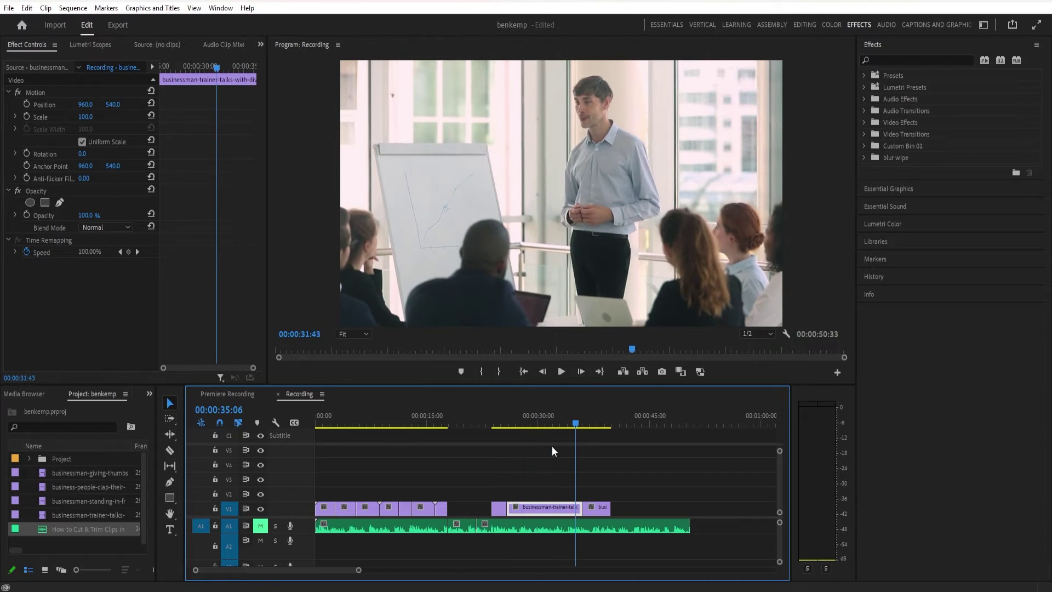
Step: Turn off A1 targeting and source patching, retrying and undoing Q ripple trims near 00:00:28
left_click(224, 526)
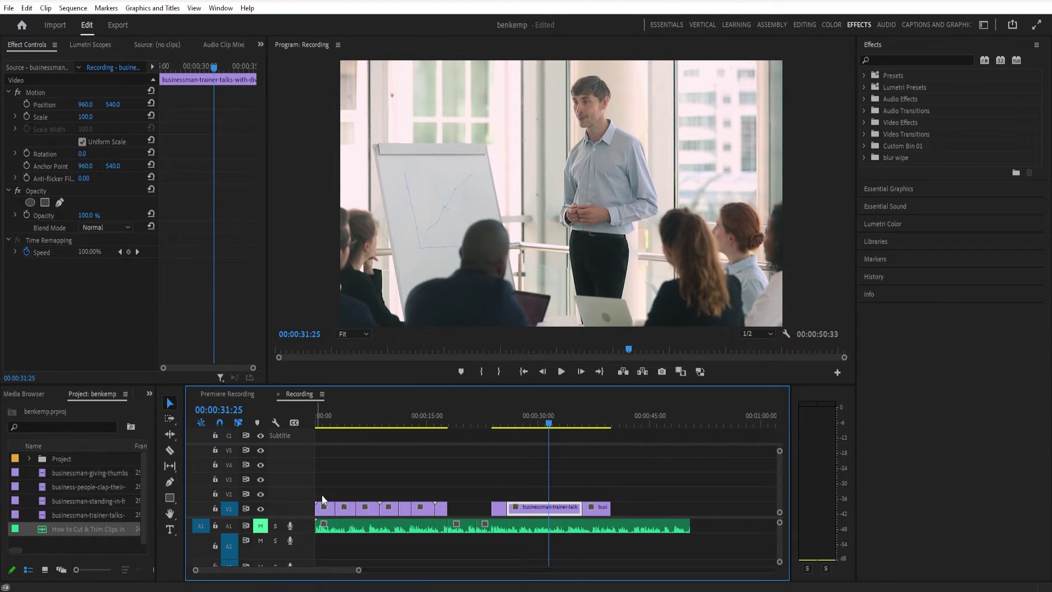
left_click_drag(552, 424, 522, 431)
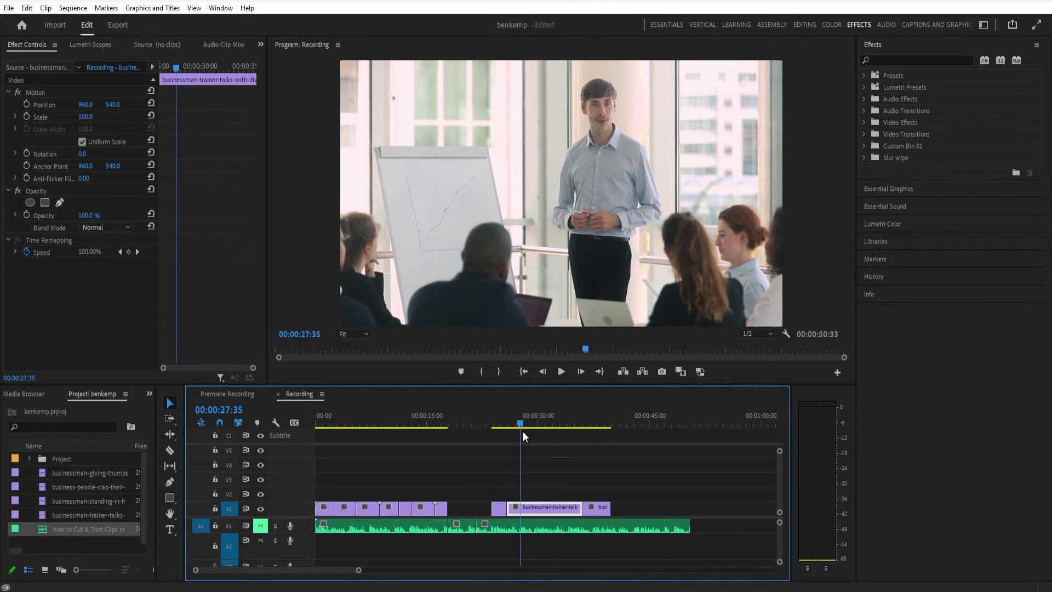
key("q")
key("ctrl+z")
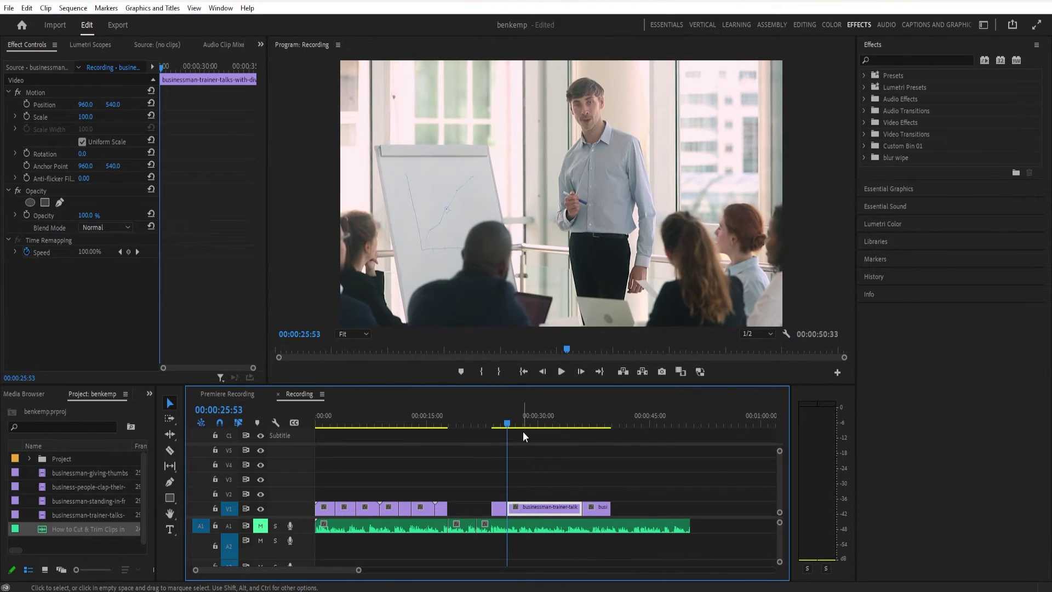
left_click(201, 526)
left_click_drag(505, 429, 525, 426)
key("q")
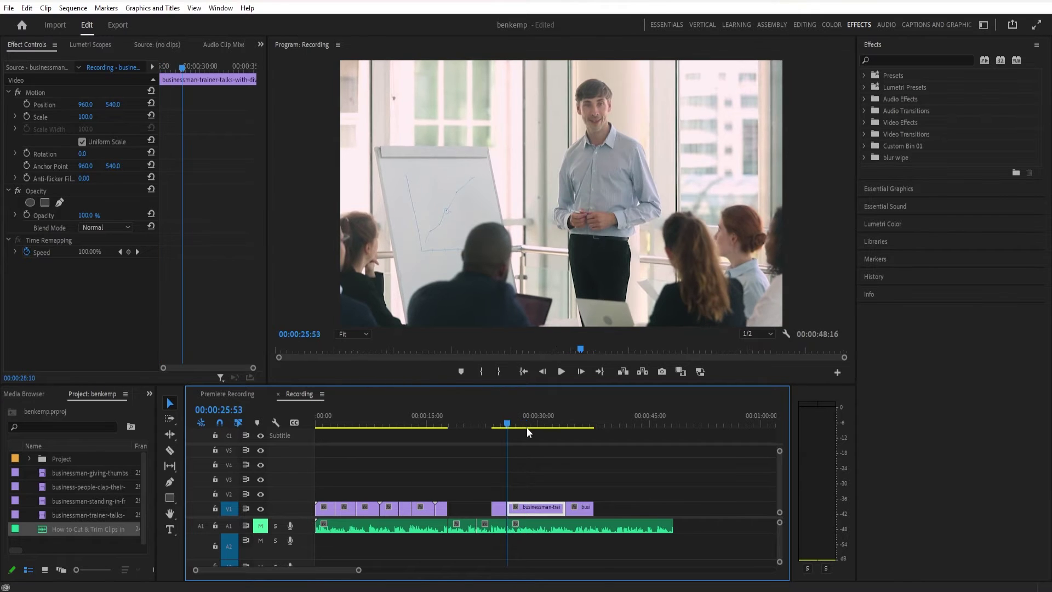
key("ctrl+z")
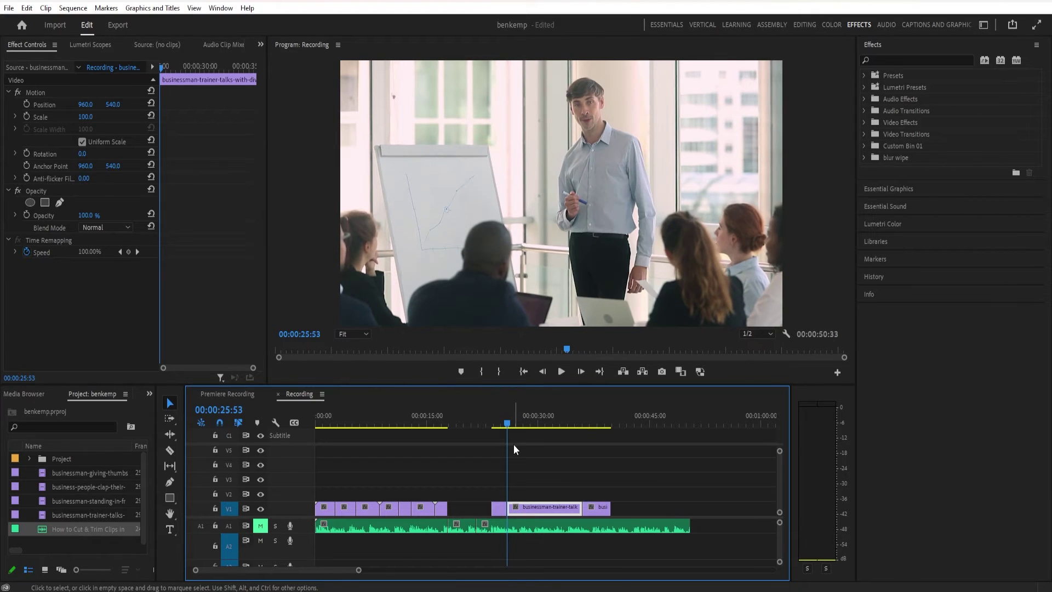
left_click_drag(511, 429, 567, 430)
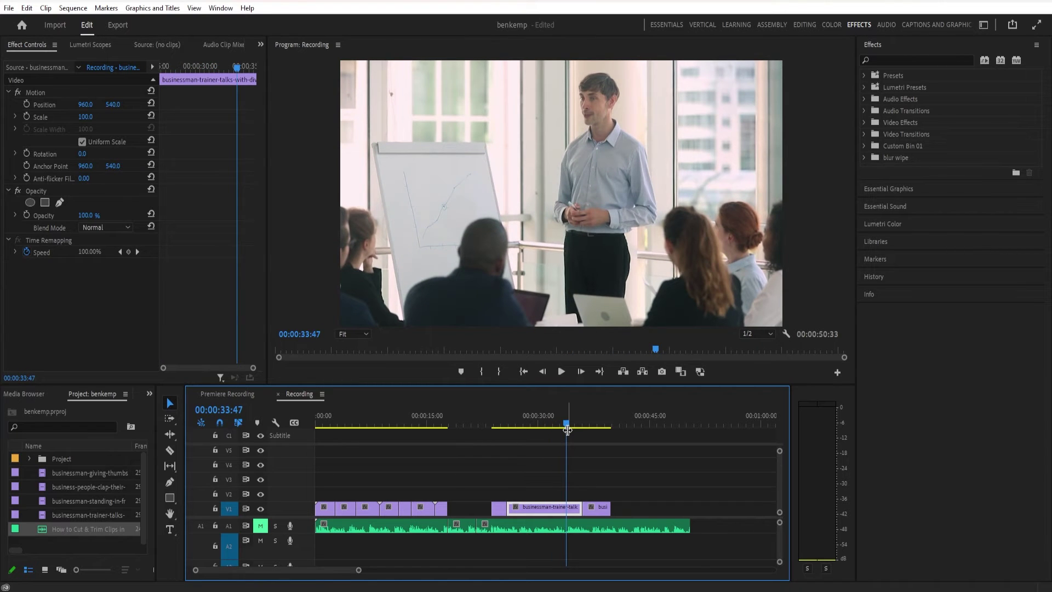
Step: Ripple-trim the trainer clip's end to the playhead with W
left_click(592, 506)
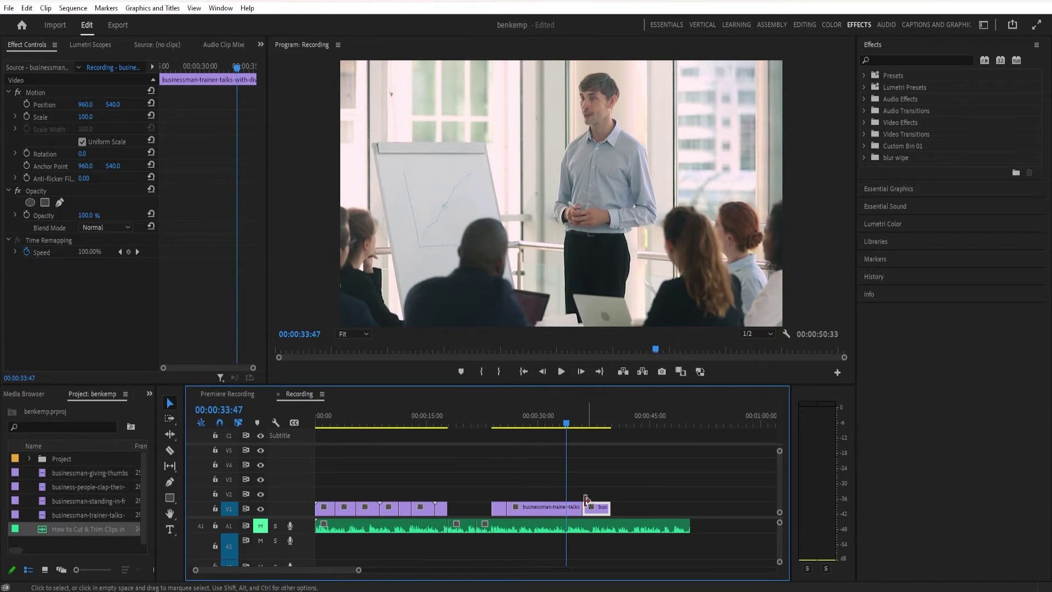
left_click(627, 501)
key("w")
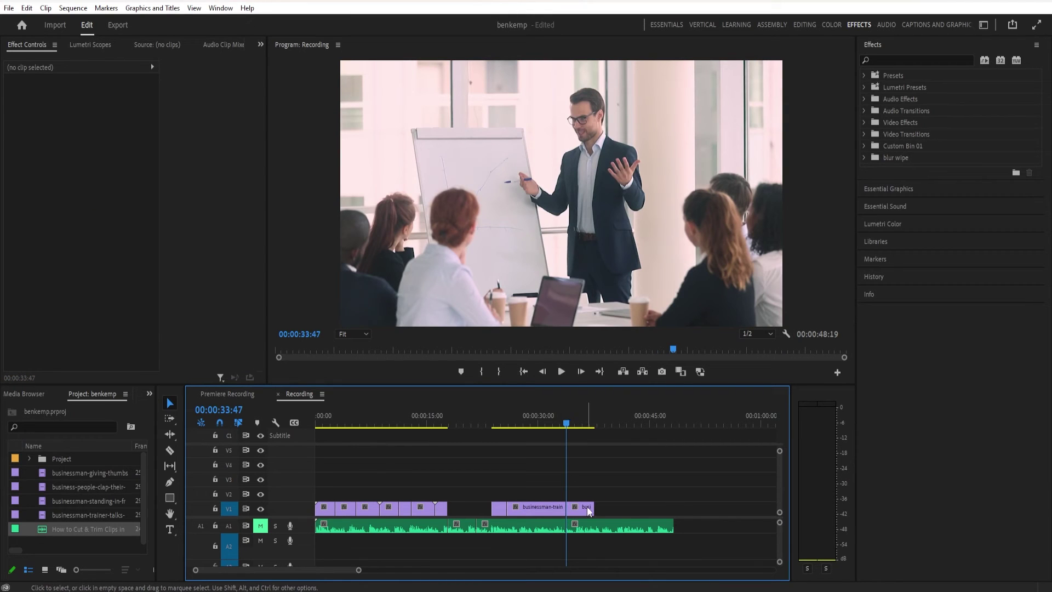
key("ctrl+z")
left_click(572, 507)
key("w")
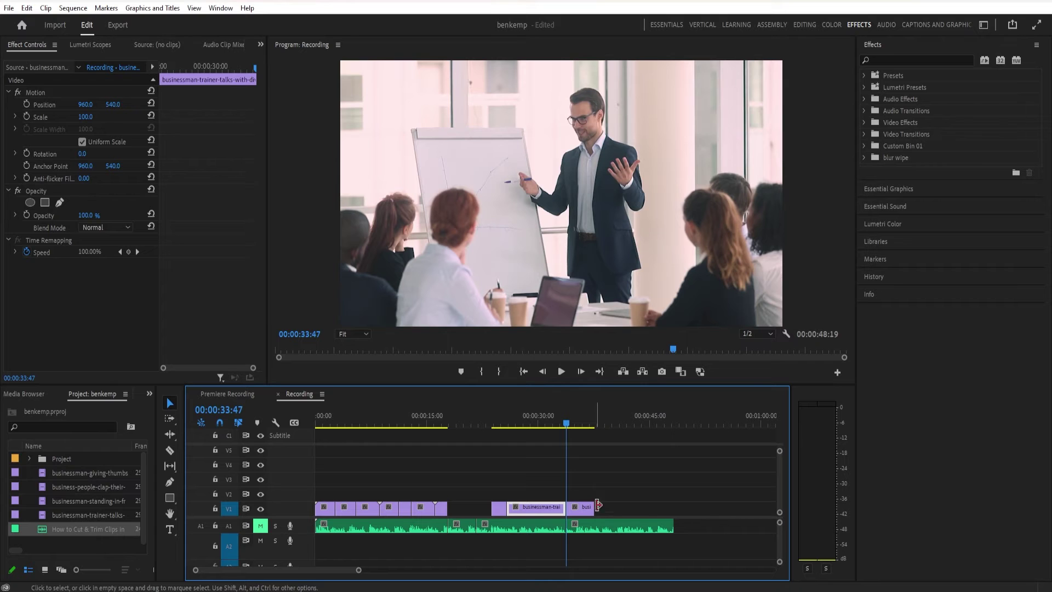
left_click_drag(565, 425, 547, 453)
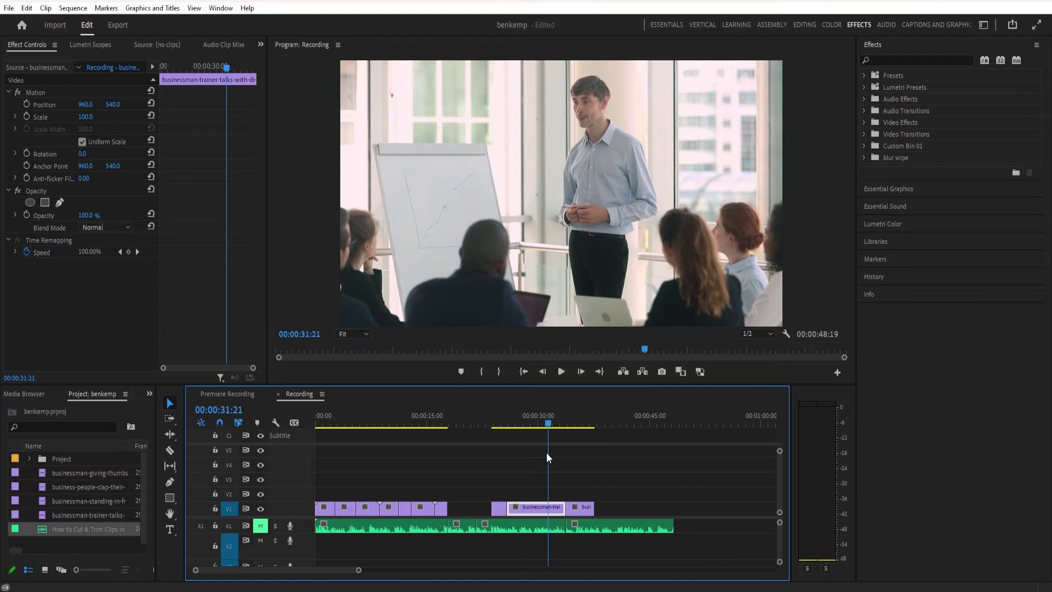
Step: Re-enable A1 source patching, lengthen the clip before the gap to fill it, and extend the last clip fully
left_click(202, 528)
mouse_move(532, 425)
left_mouse_down()
mouse_move(500, 442)
mouse_move(533, 442)
left_mouse_up()
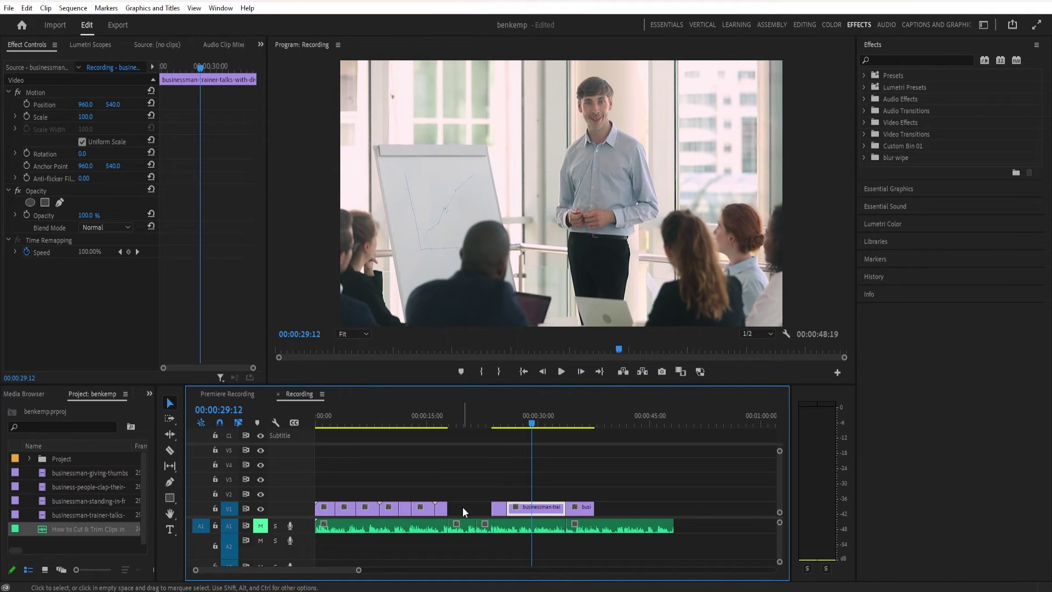
left_click_drag(447, 509, 492, 509)
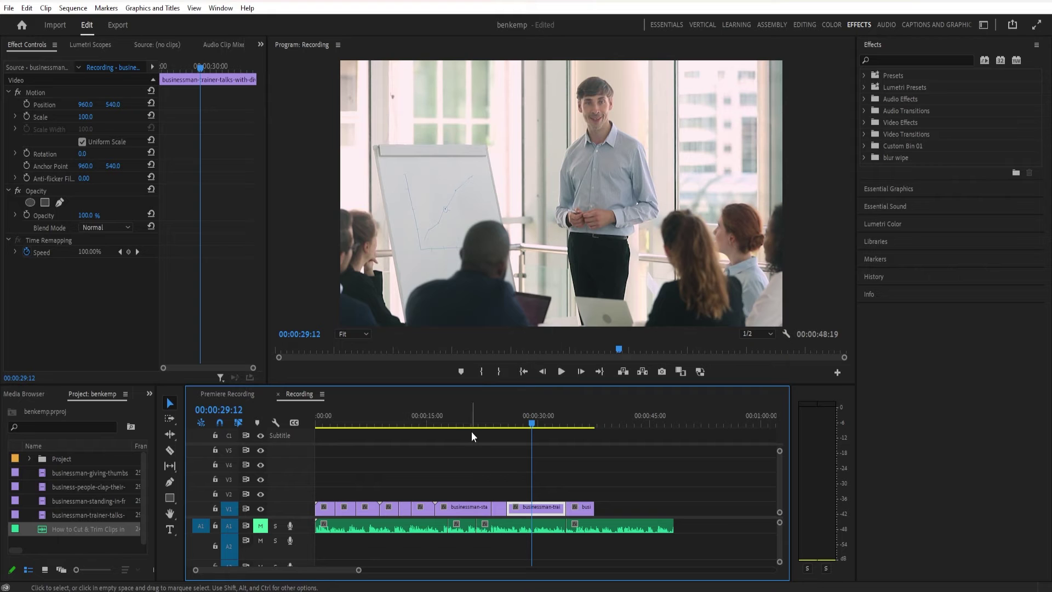
left_click_drag(593, 509, 717, 491)
left_click_drag(599, 426, 612, 464)
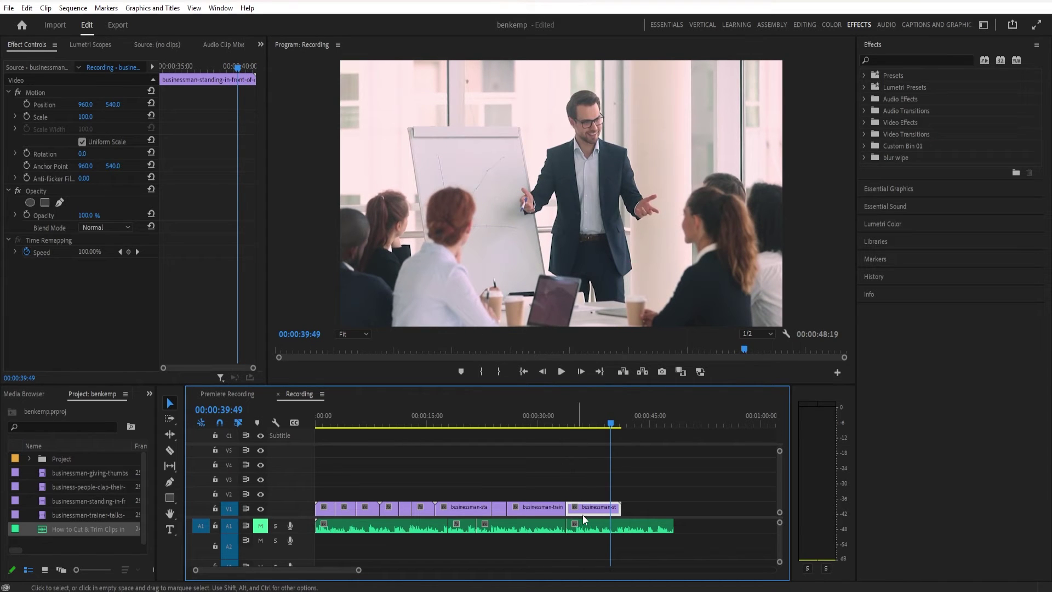
Step: Move the last V1 clip right and shorten it to 3 seconds near 00:00:49:02
left_click_drag(585, 512, 660, 512)
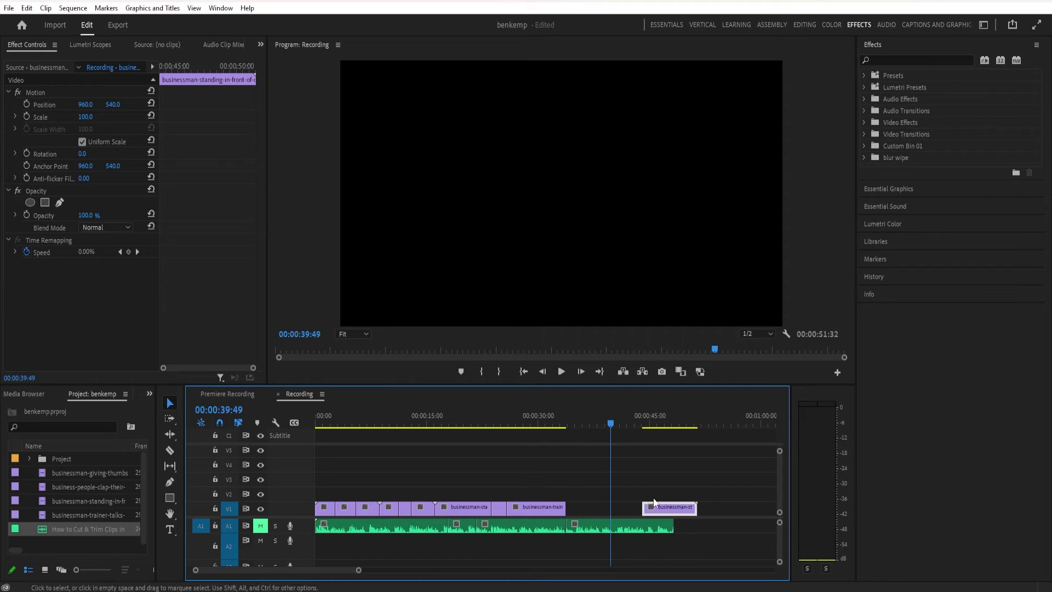
mouse_move(694, 507)
left_mouse_down()
mouse_move(679, 507)
mouse_move(695, 507)
left_mouse_up()
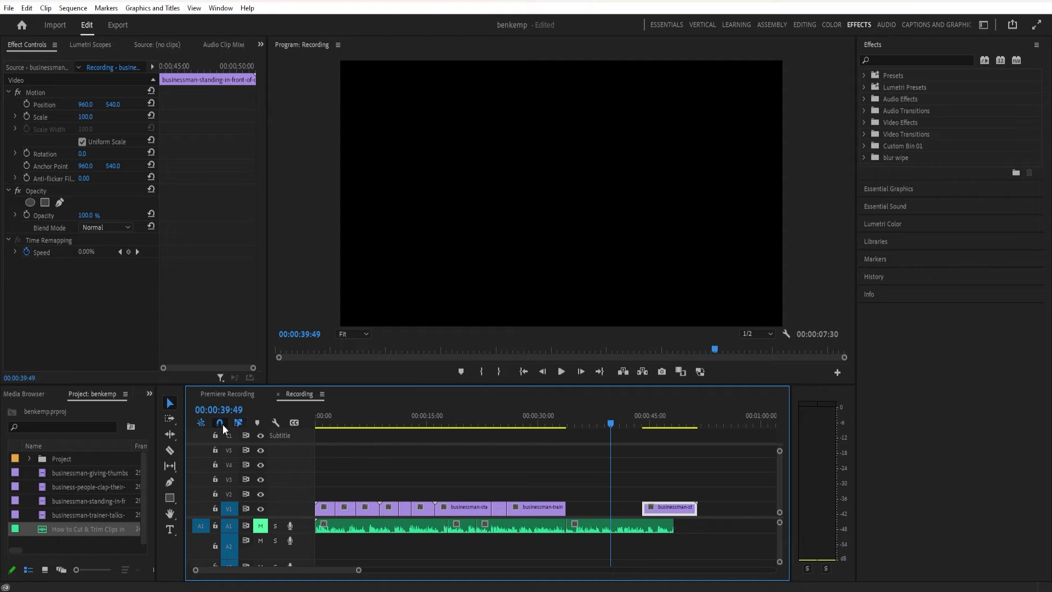
left_click(679, 423)
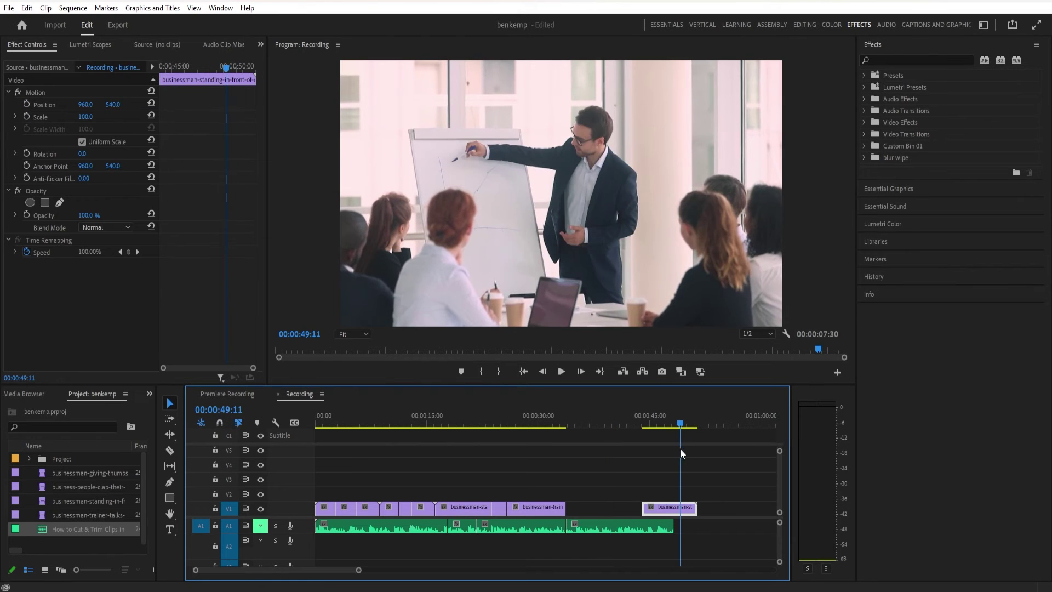
mouse_move(694, 507)
left_mouse_down()
mouse_move(660, 507)
mouse_move(674, 507)
left_mouse_up()
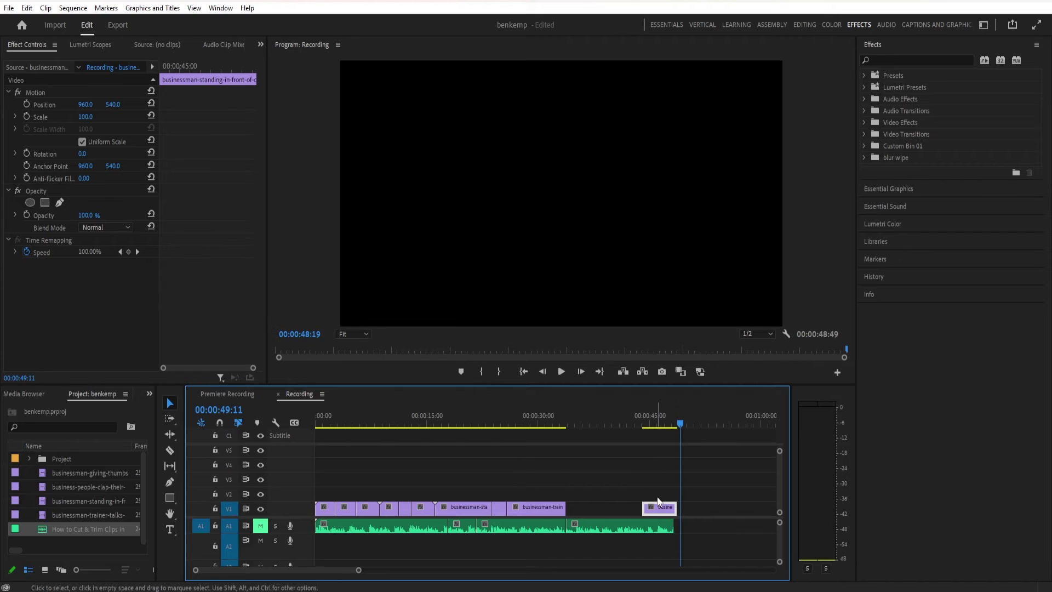
Step: Extend the trainer clip's end and put the short closing clip on V2 with a later start
left_click_drag(566, 507, 614, 495)
left_click(609, 424)
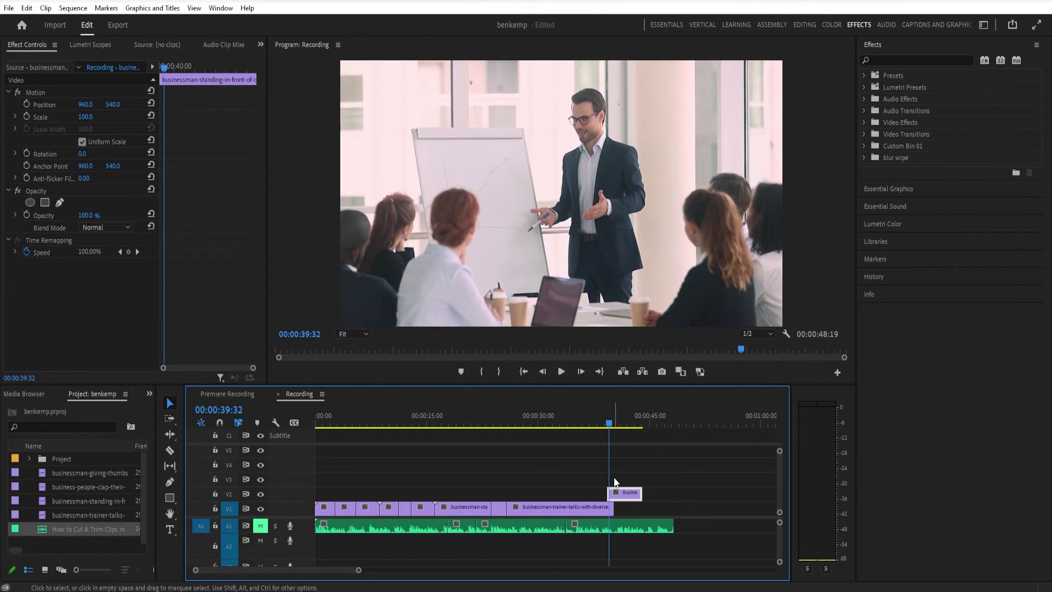
left_click_drag(605, 490, 623, 491)
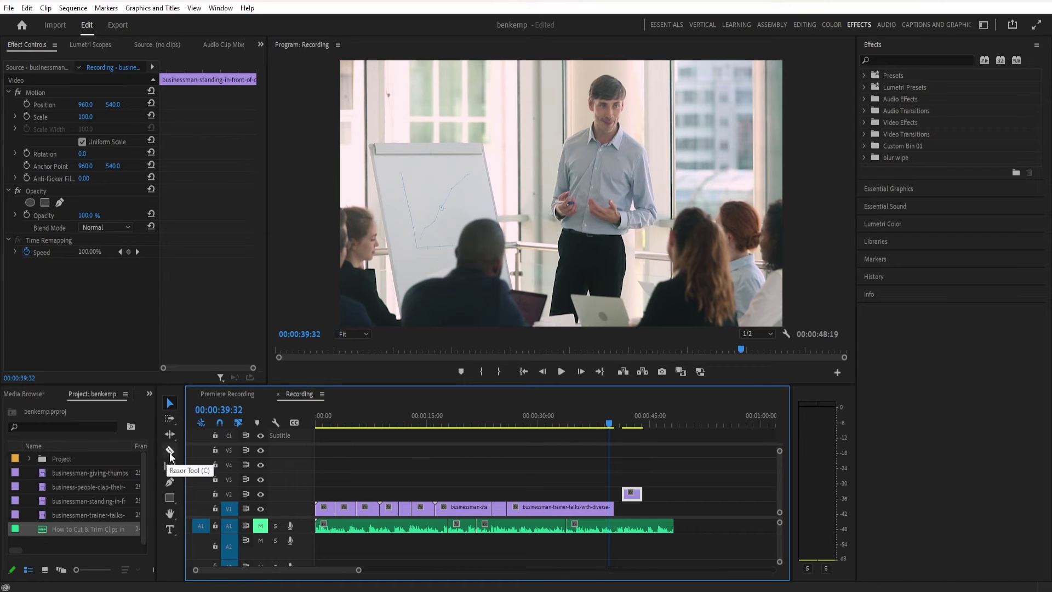
Step: Split the trainer clip with Ctrl+K at 32:40 and 36:39, then select its last piece
left_click_drag(600, 423, 556, 432)
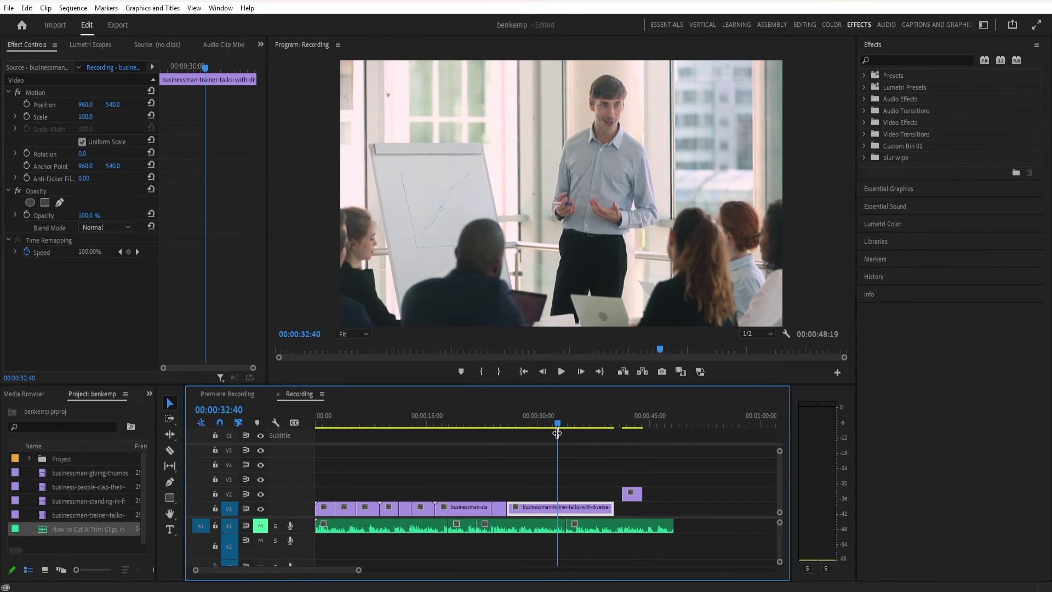
key("ctrl+k")
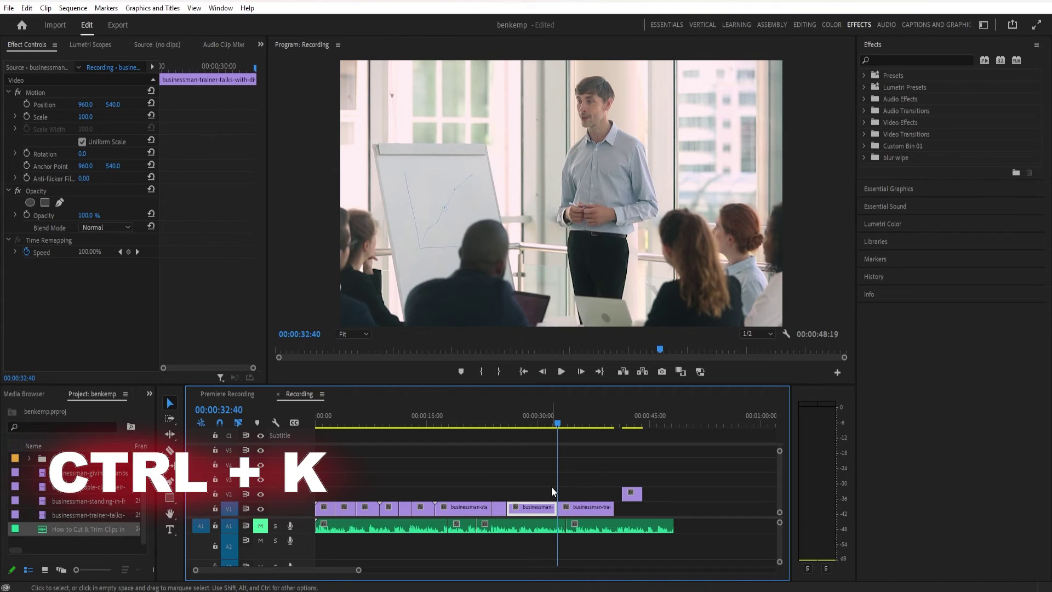
left_click(588, 423)
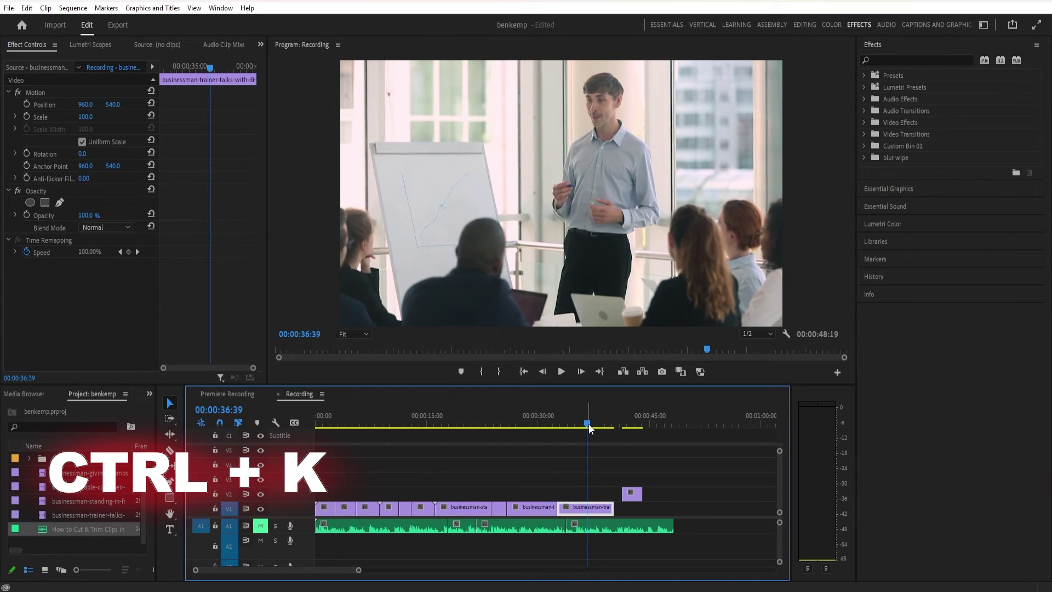
key("ctrl+k")
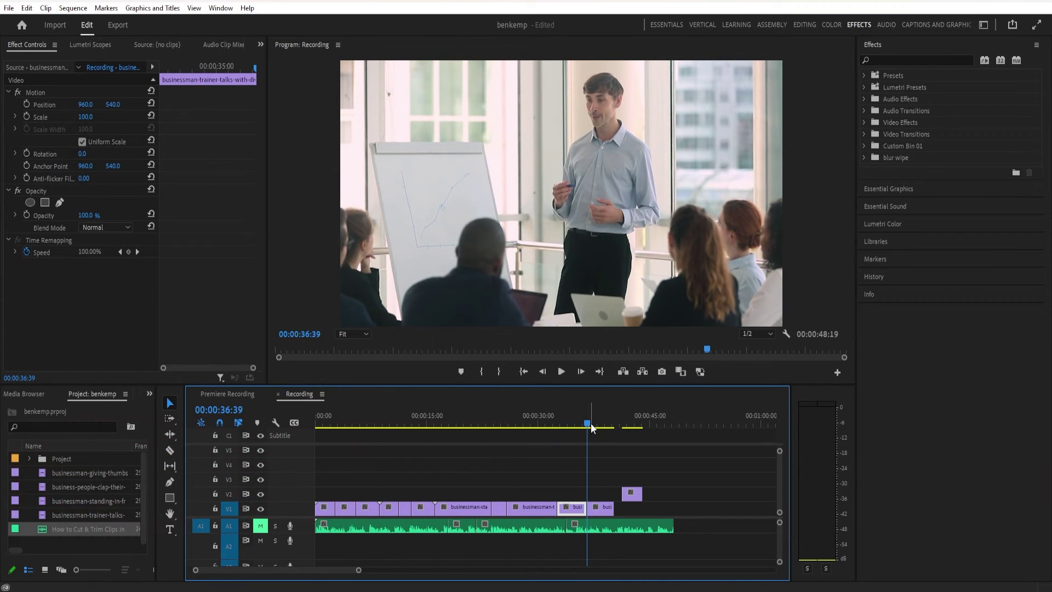
mouse_move(590, 423)
left_mouse_down()
mouse_move(581, 426)
mouse_move(604, 435)
left_mouse_up()
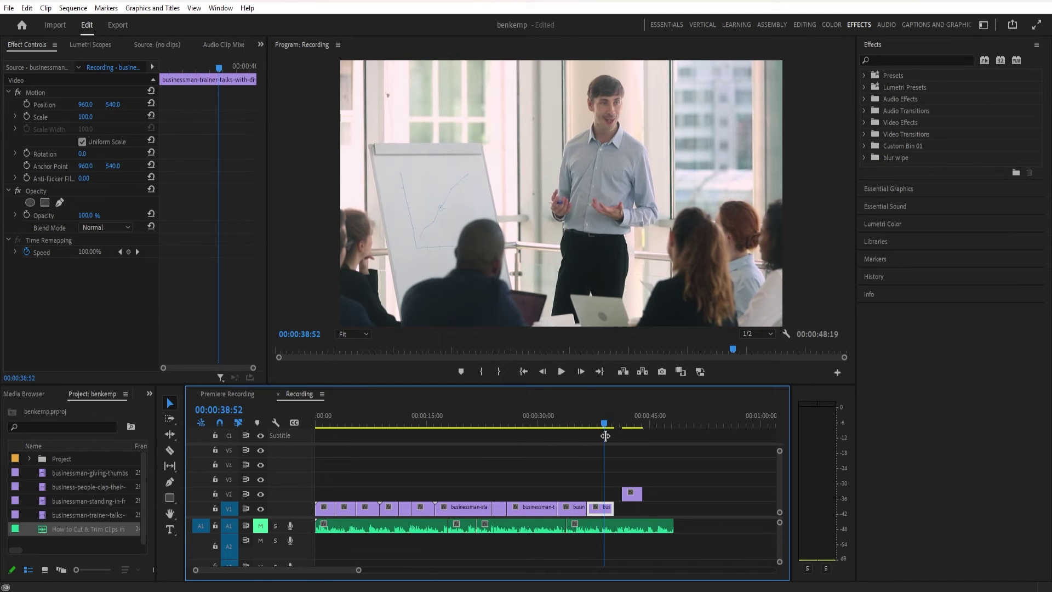
left_click(624, 501)
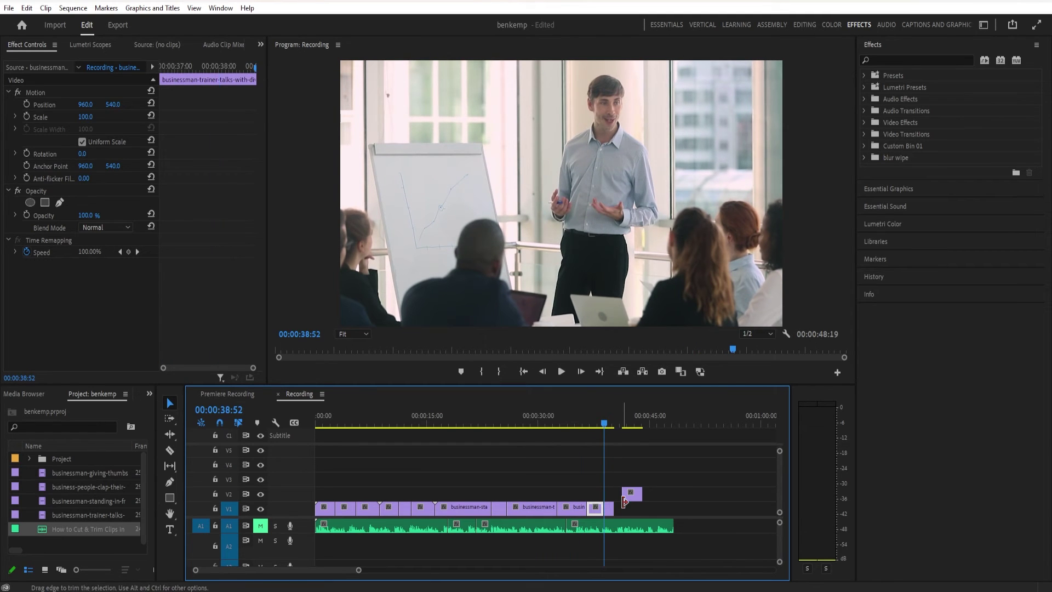
Step: Add further Ctrl+K edits at 28:19 and at 20:17 in the standing businessman clip
left_click_drag(609, 426, 523, 451)
key("ctrl+k")
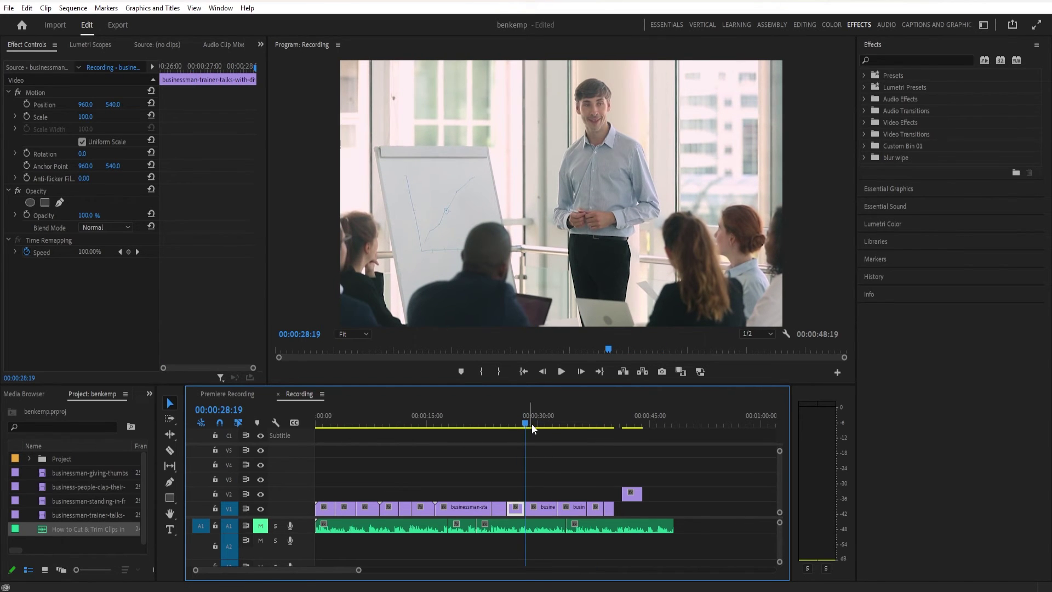
left_click_drag(532, 423, 541, 427)
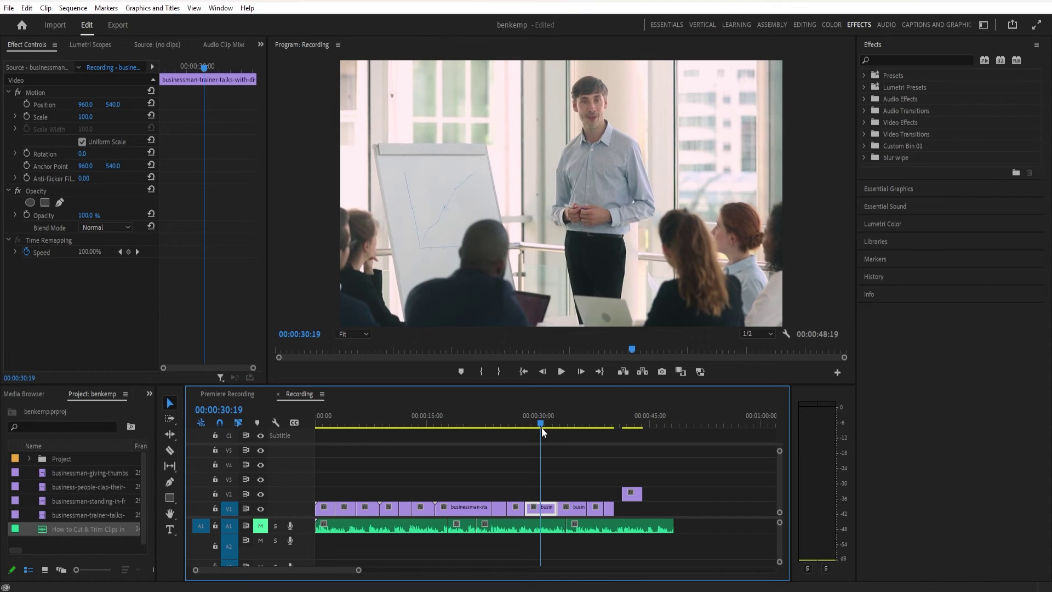
left_click_drag(541, 427, 466, 446)
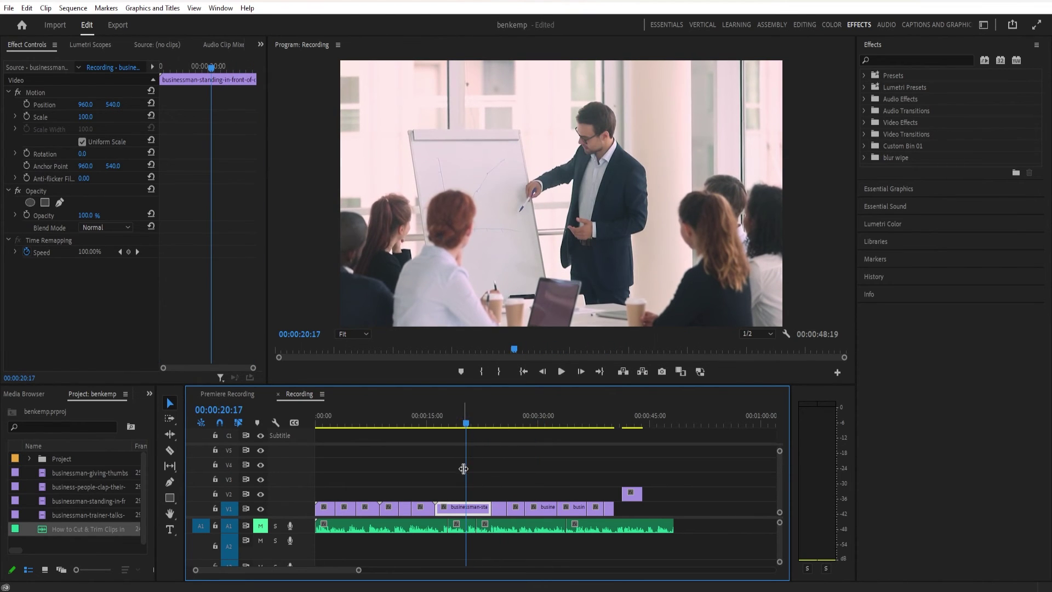
key("ctrl+k")
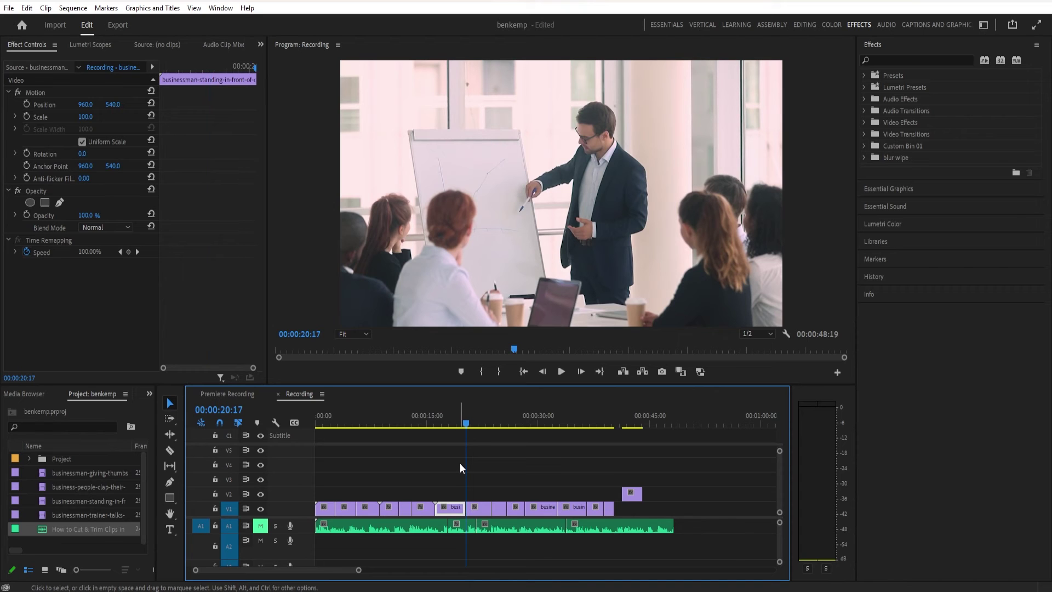
left_click(569, 419)
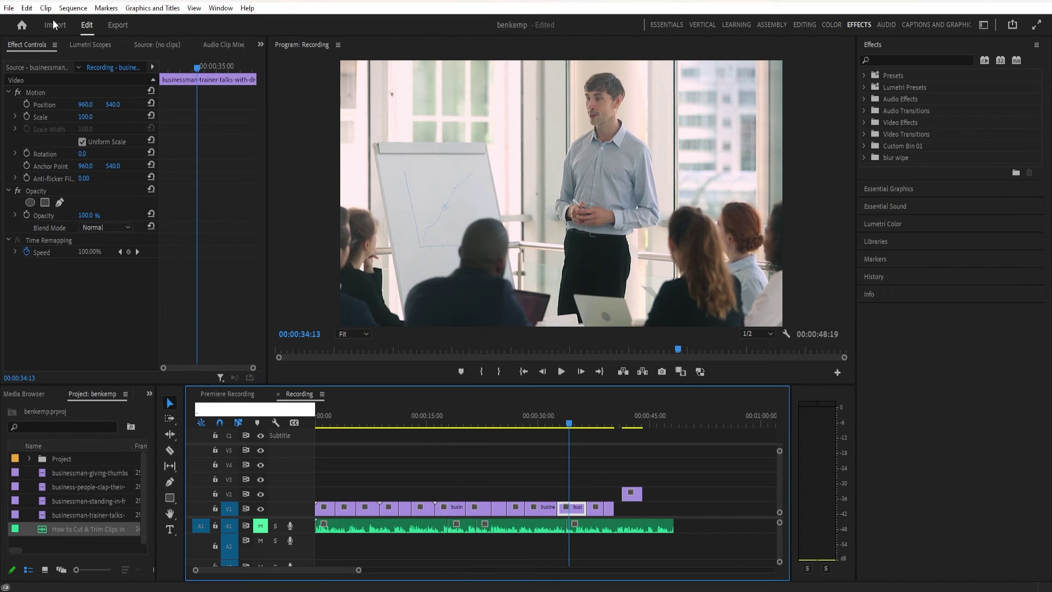
left_click(26, 7)
left_click(80, 393)
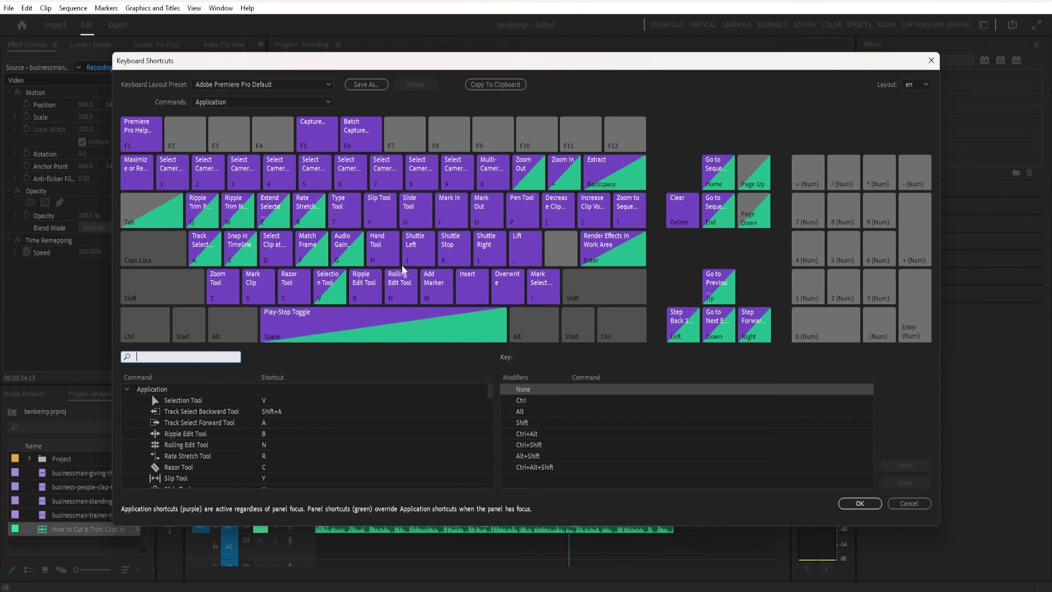
left_click(517, 406)
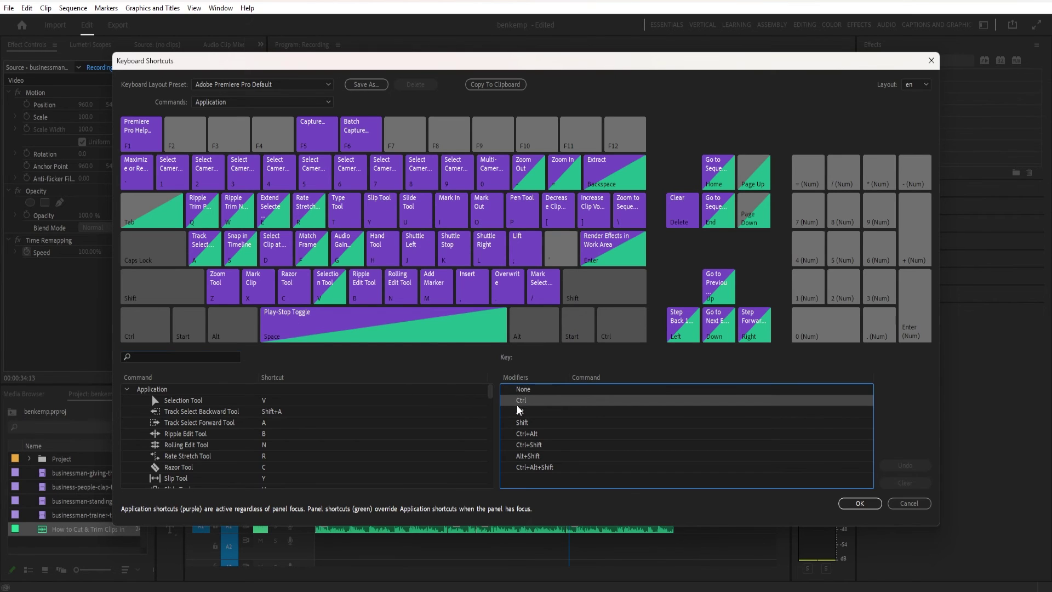
left_click(527, 423)
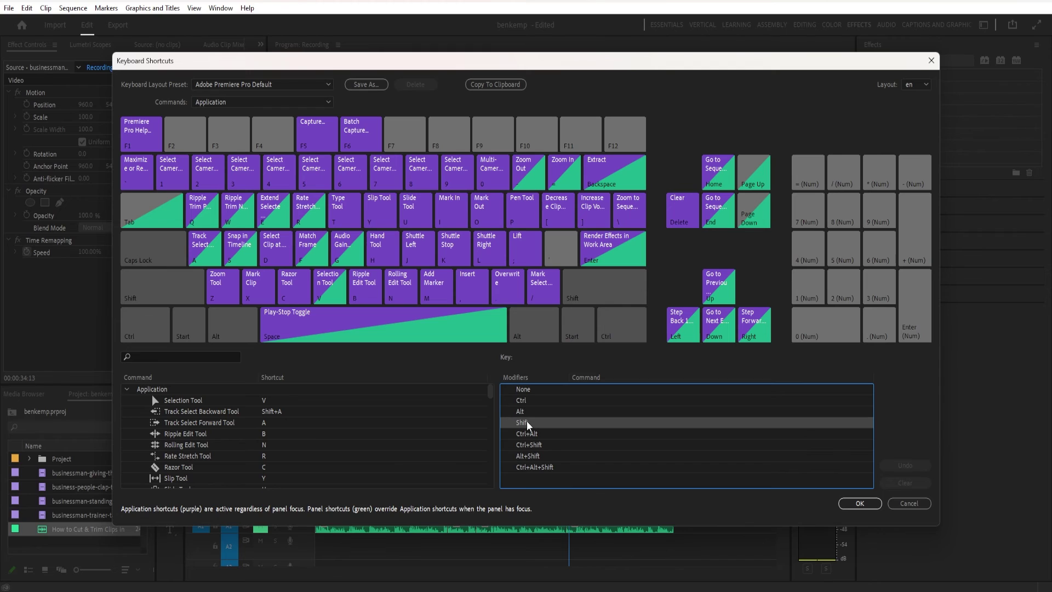
key("Down")
key("Down")
key("Down")
key("Down")
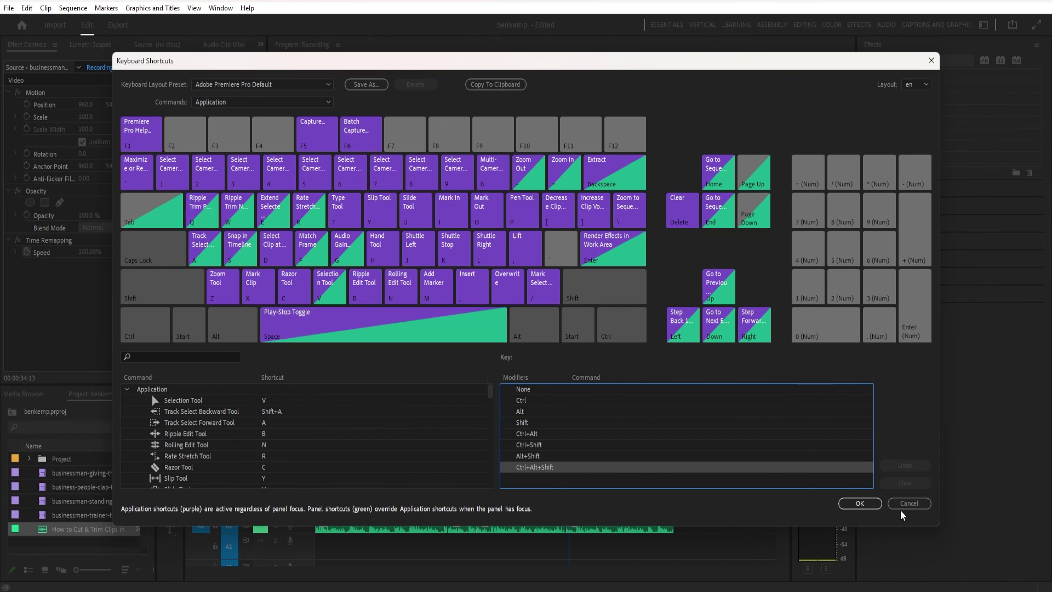
scroll(198, 428, "down", 3)
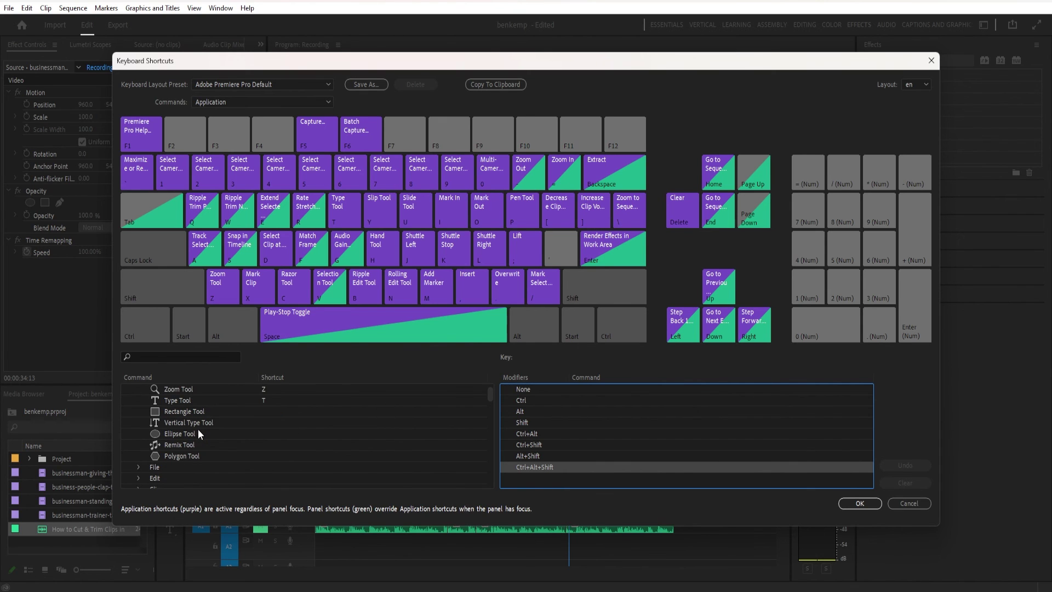
scroll(264, 433, "up", 3)
left_click(527, 434)
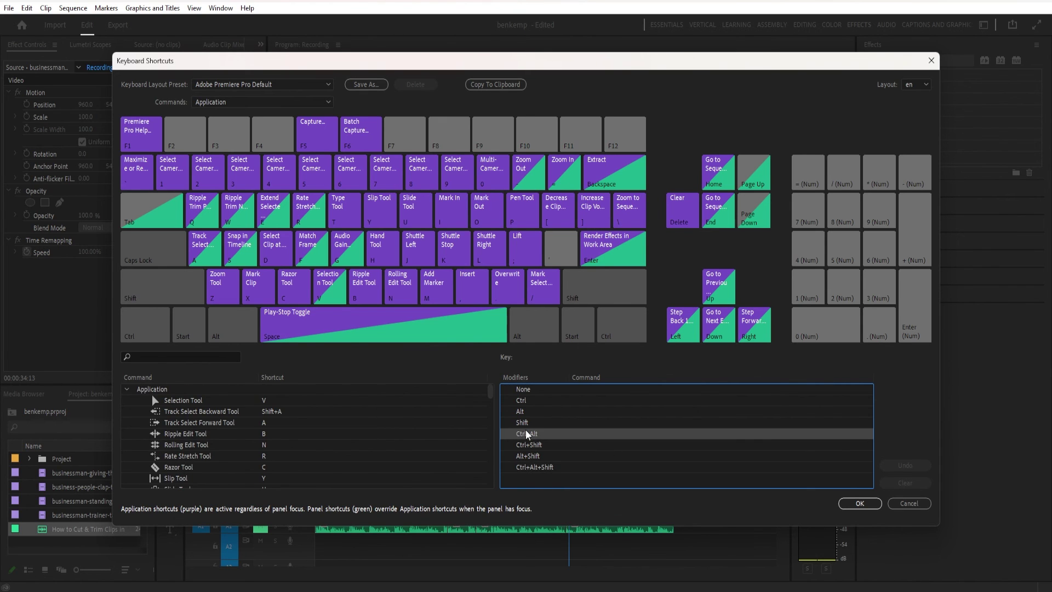
left_click(524, 423)
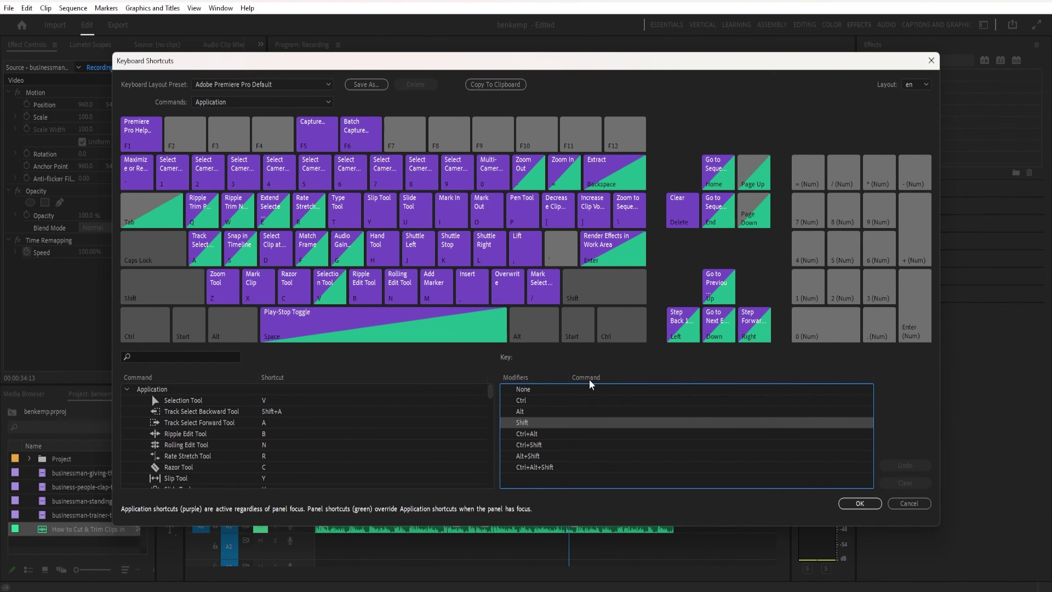
left_click(927, 501)
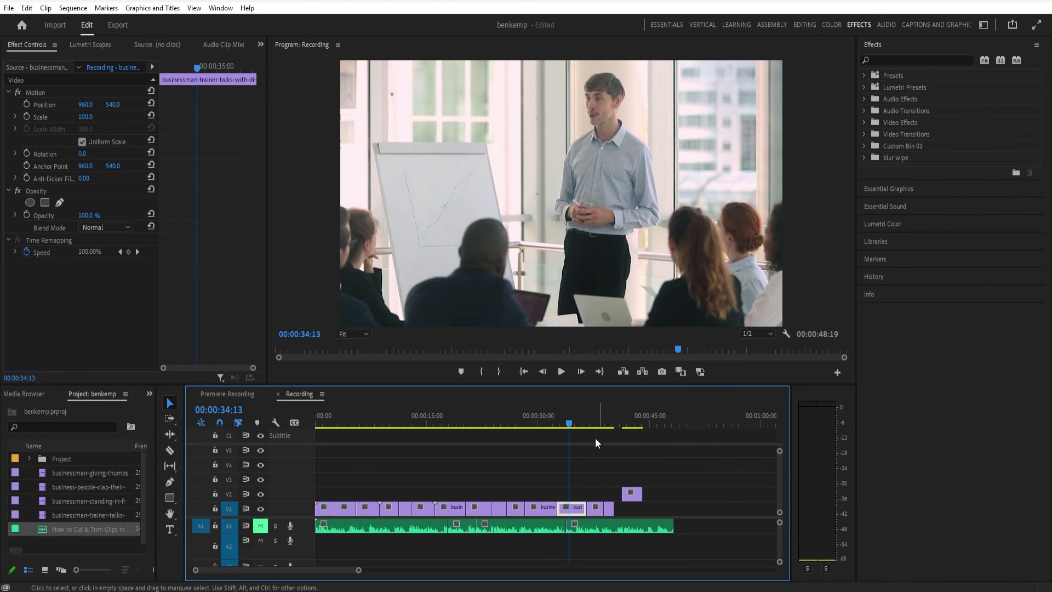
left_click_drag(572, 425, 599, 436)
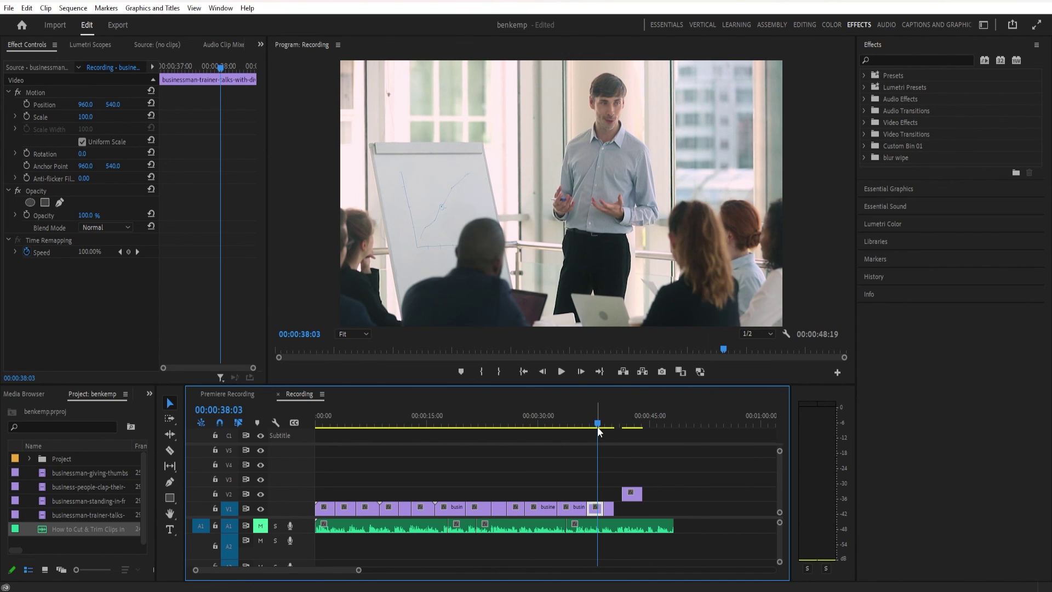
key("Up")
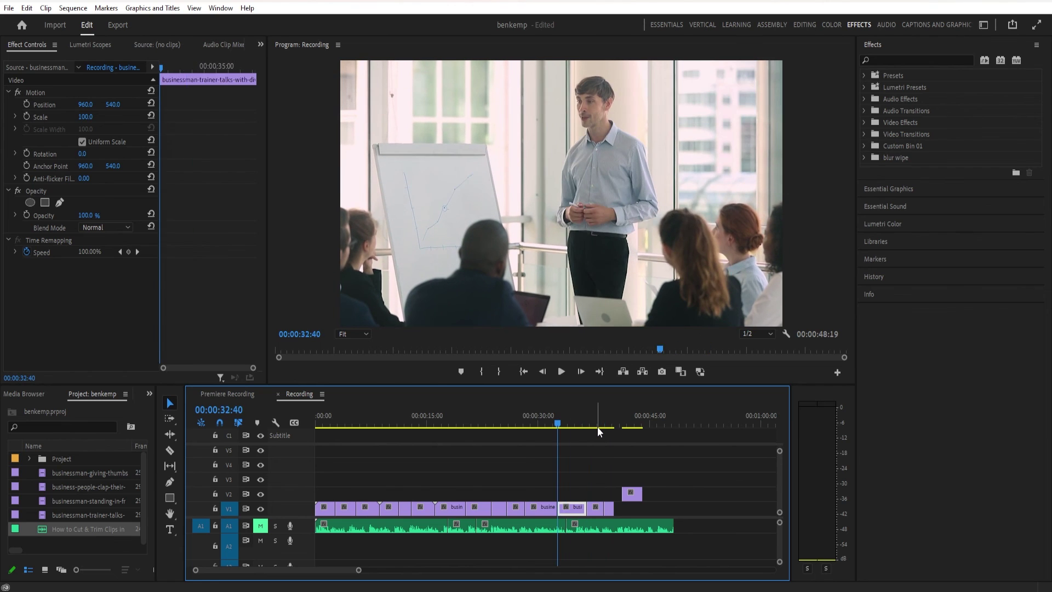
key("Up")
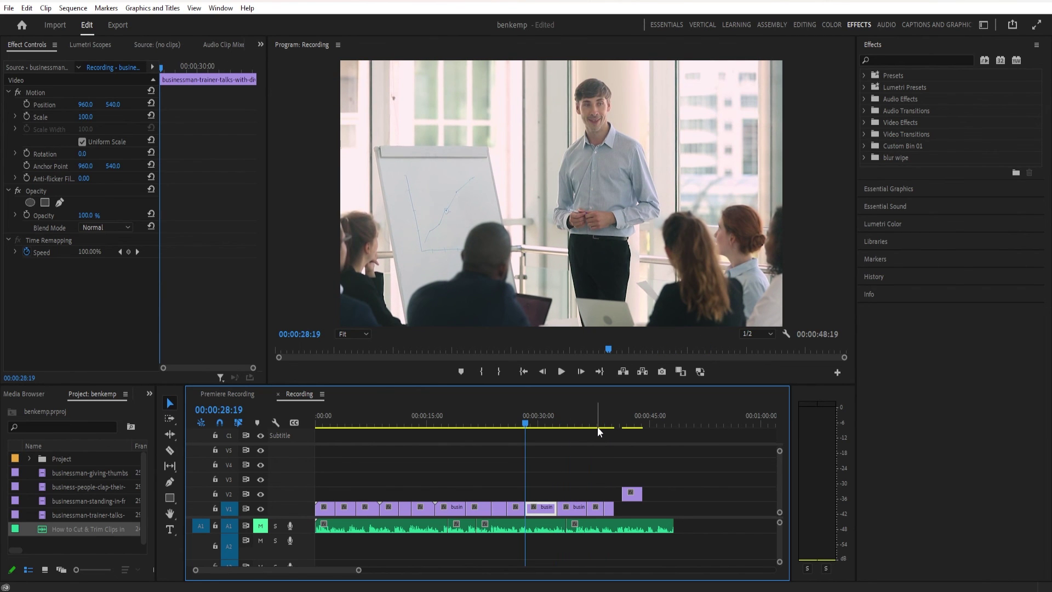
key("Up")
key("Up")
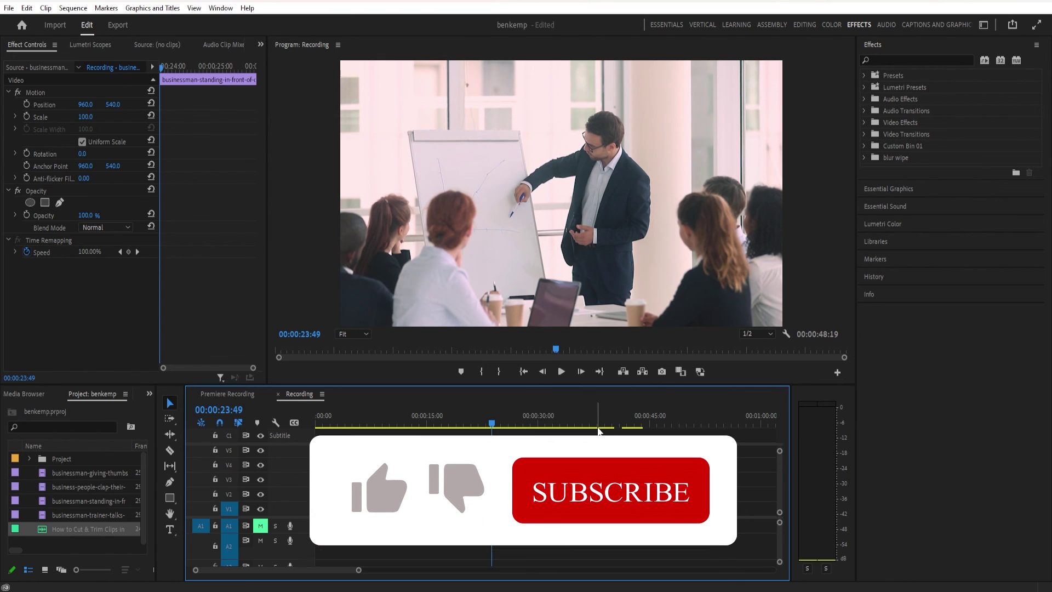
key("Up")
key("Up")
key("Up")
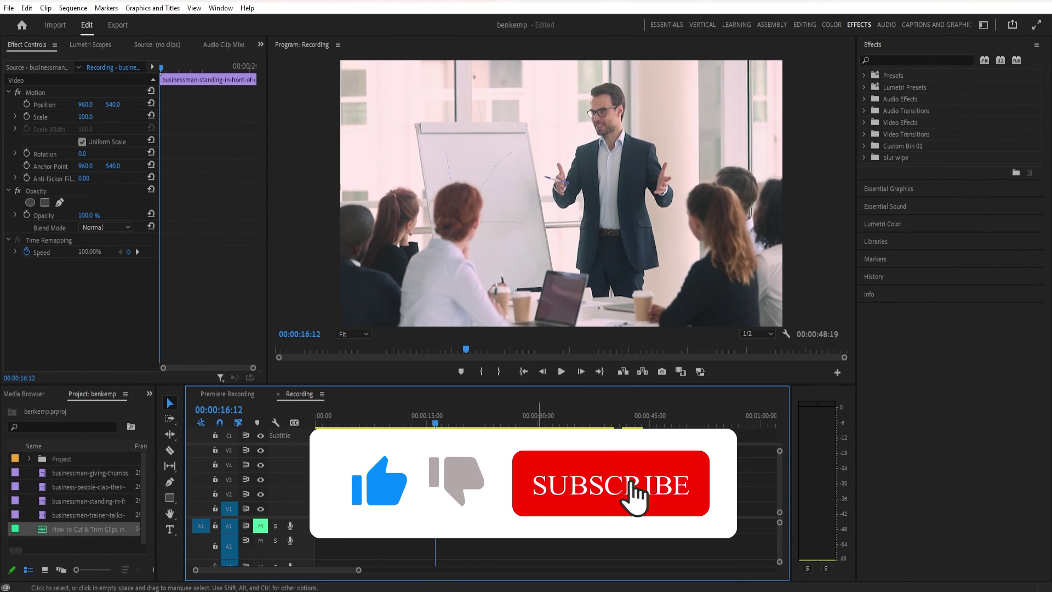
key("Up")
key("Up")
key("Up")
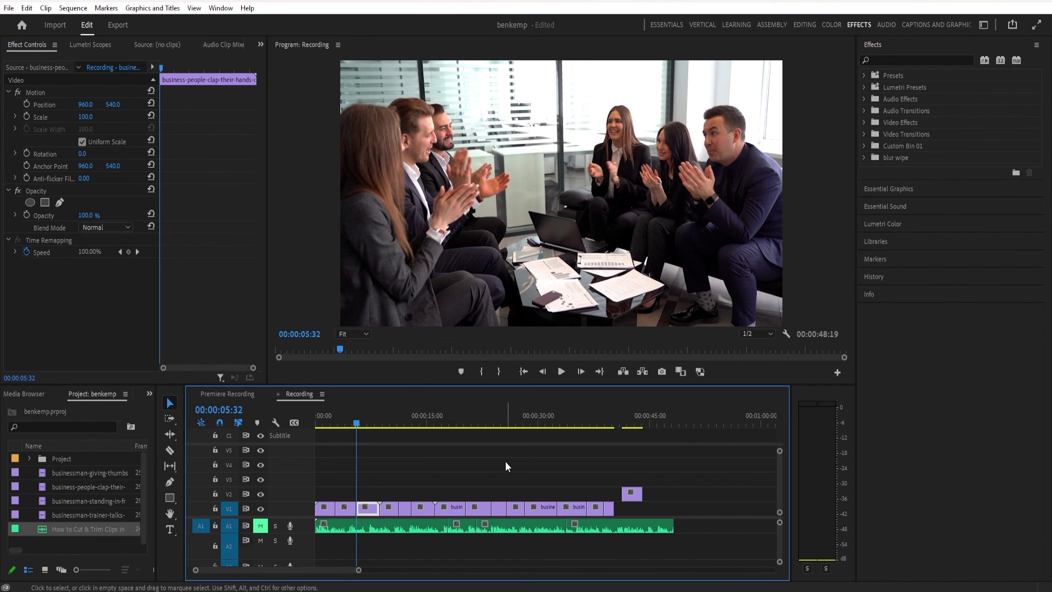
left_click_drag(366, 423, 483, 434)
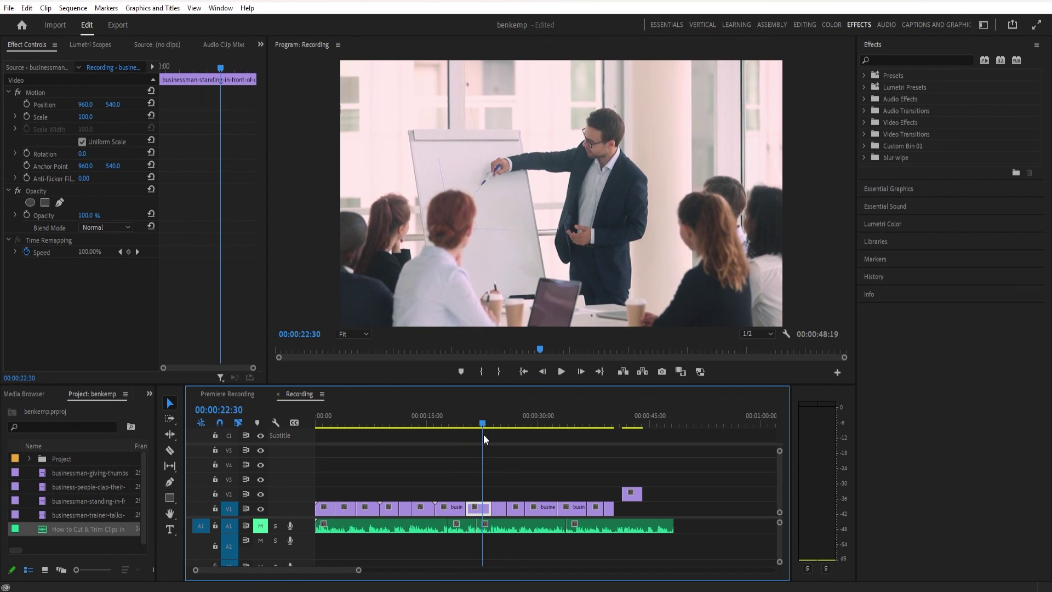
mouse_move(609, 421)
left_mouse_down()
mouse_move(619, 426)
mouse_move(610, 430)
left_mouse_up()
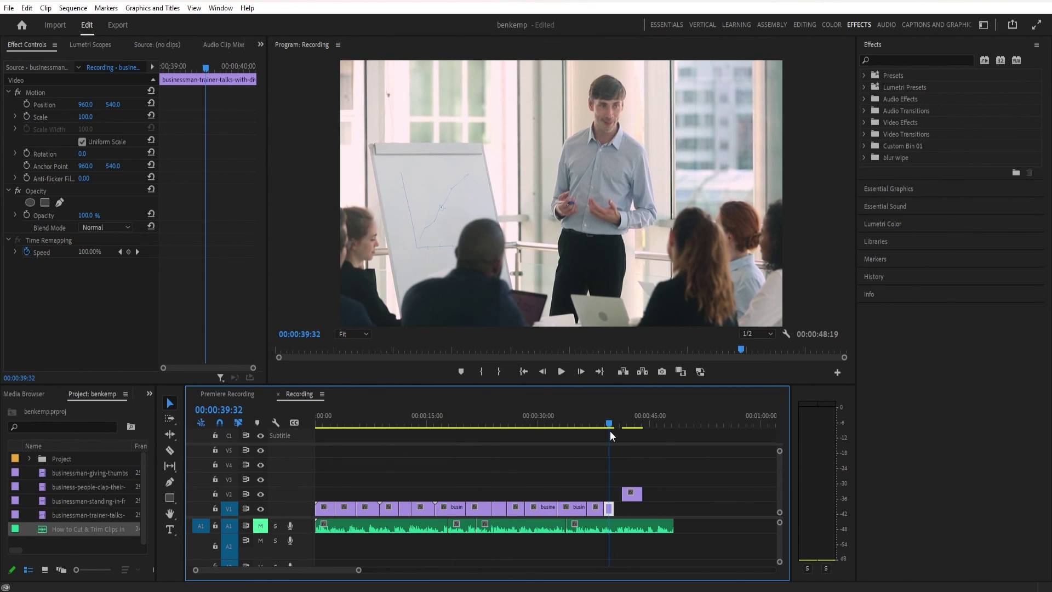